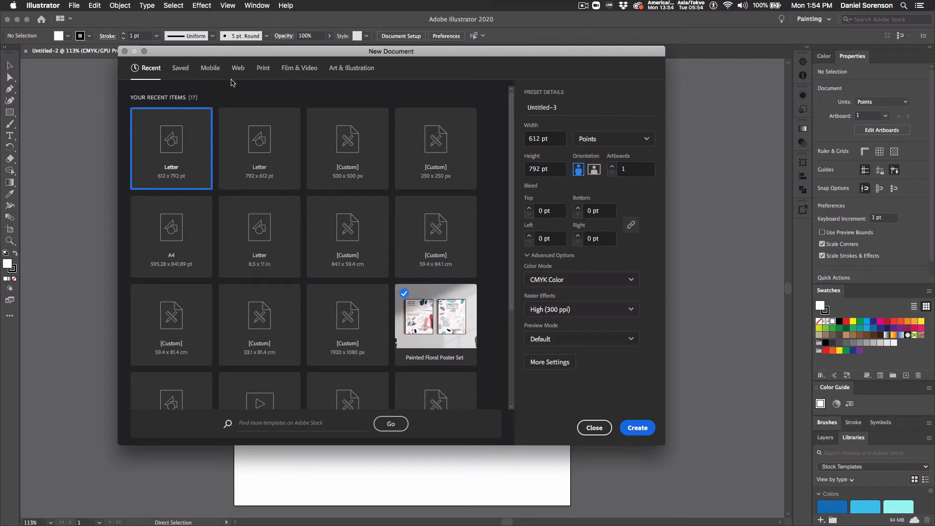
# Create a new print document from the Letter preset, 612 x 792 pt in CMYK Color
pyautogui.click(263, 71)
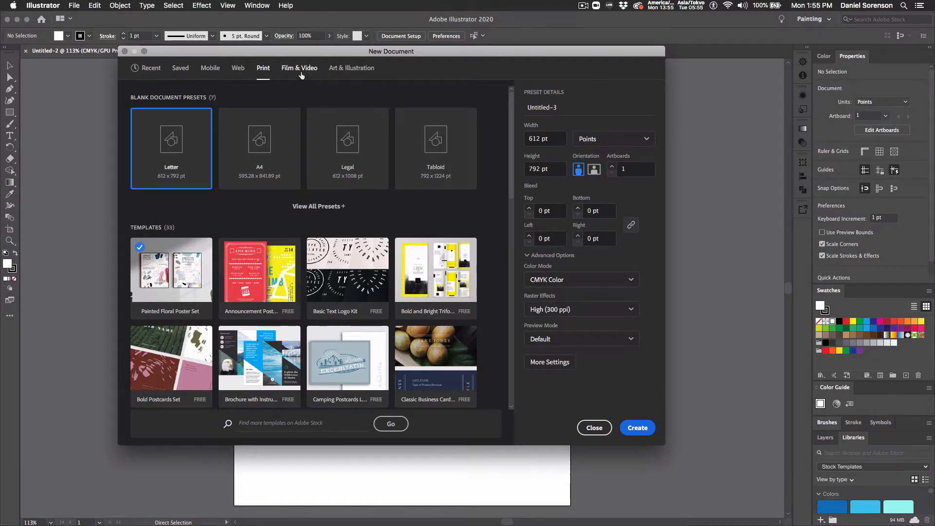
pyautogui.moveTo(301, 55); pyautogui.dragTo(289, 93)
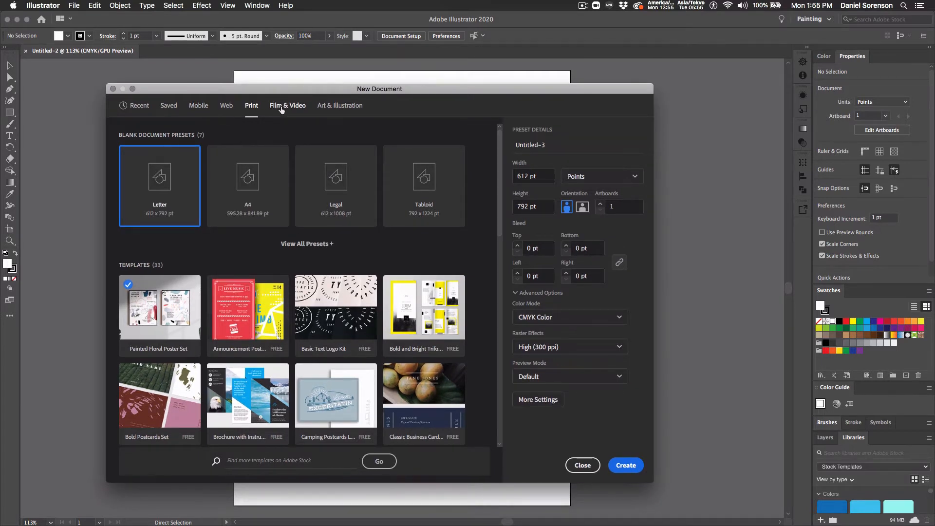
pyautogui.click(281, 108)
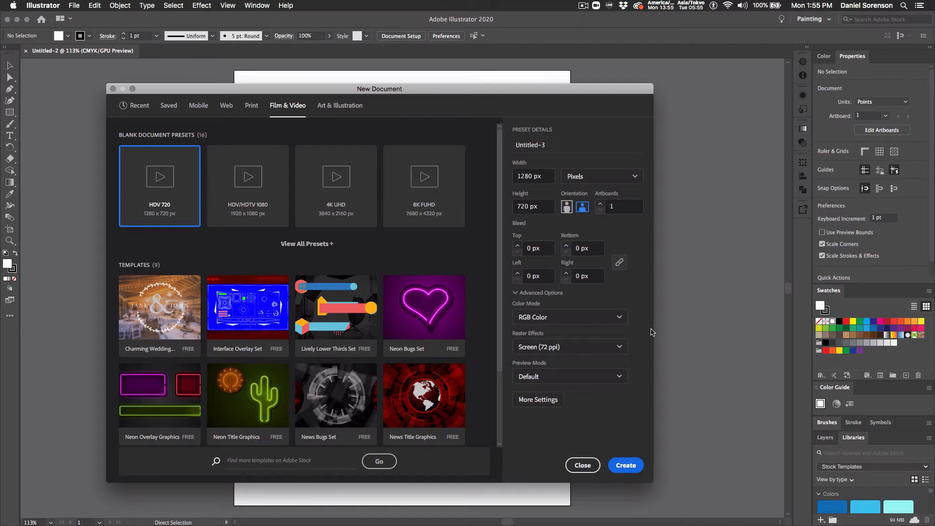
pyautogui.click(252, 106)
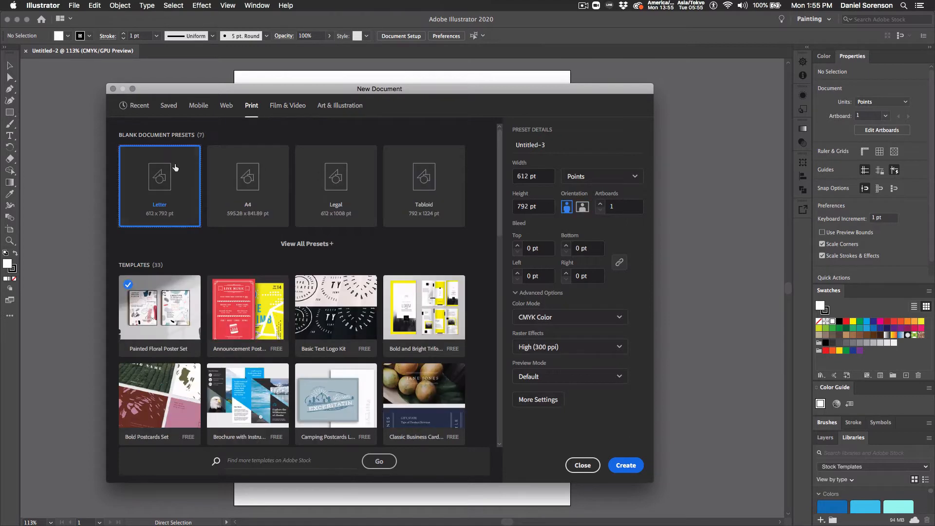
pyautogui.click(626, 466)
pyautogui.click(257, 6)
pyautogui.moveTo(267, 52)
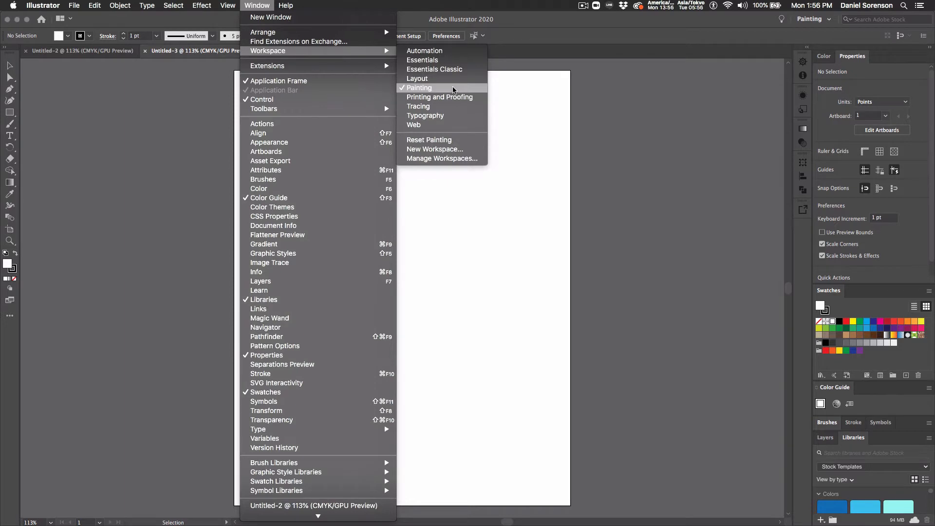
pyautogui.click(665, 157)
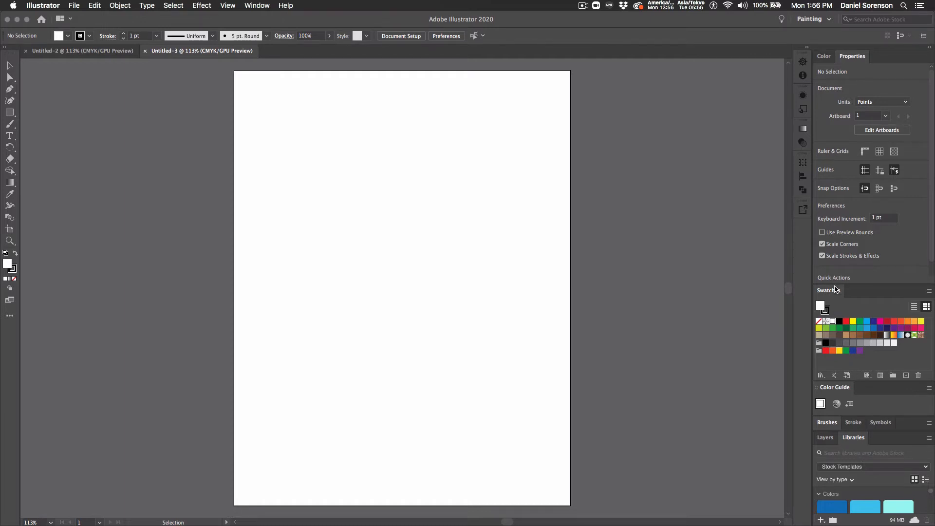
# Float the Swatches panel beside the artboard and make the orange swatch in the Brights group a global color
pyautogui.moveTo(836, 290); pyautogui.dragTo(617, 108)
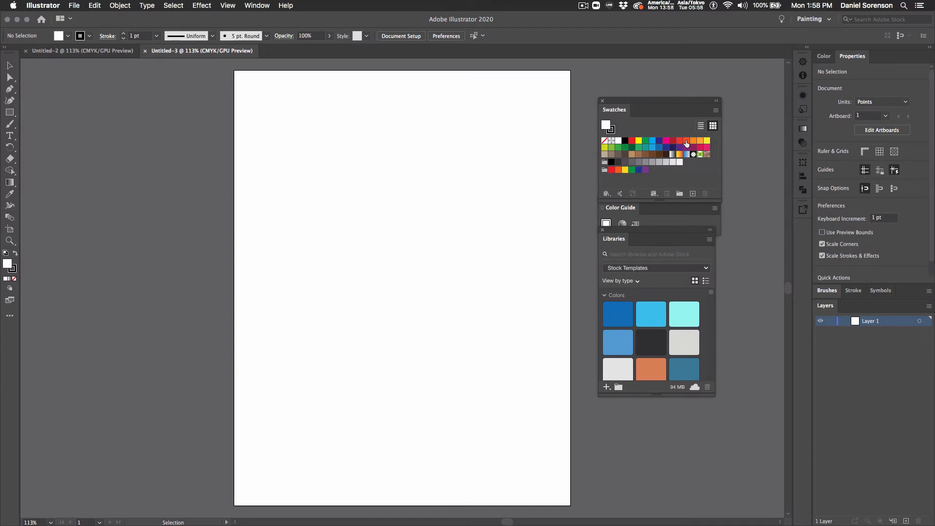
pyautogui.click(619, 171)
pyautogui.doubleClick(619, 171)
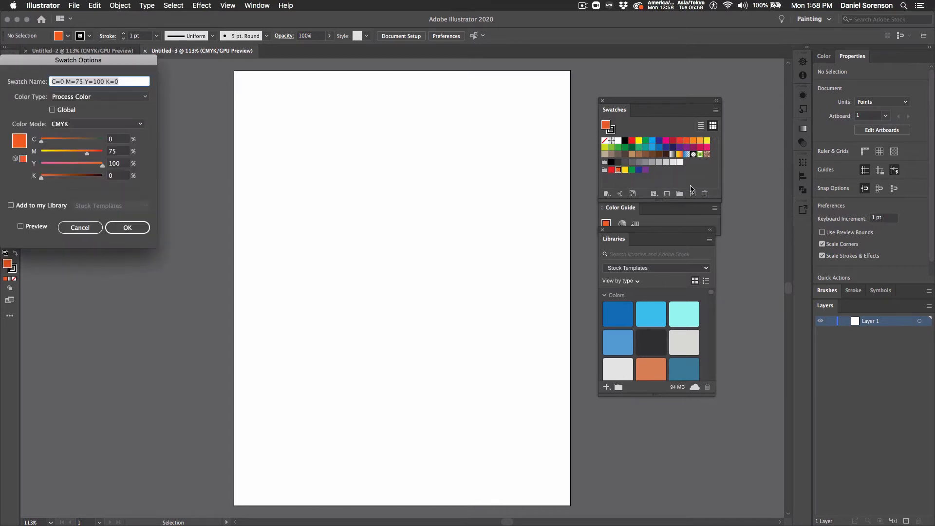
pyautogui.moveTo(122, 63); pyautogui.dragTo(309, 126)
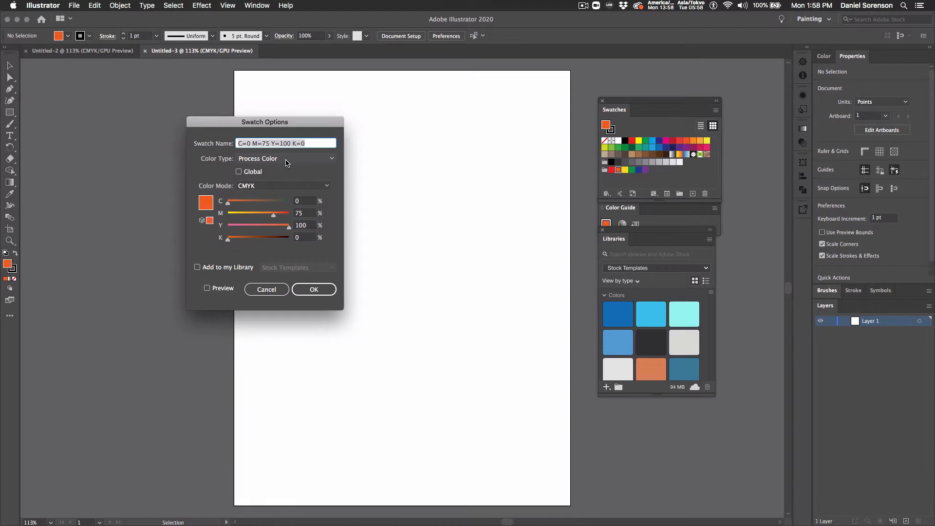
pyautogui.click(239, 172)
pyautogui.click(319, 290)
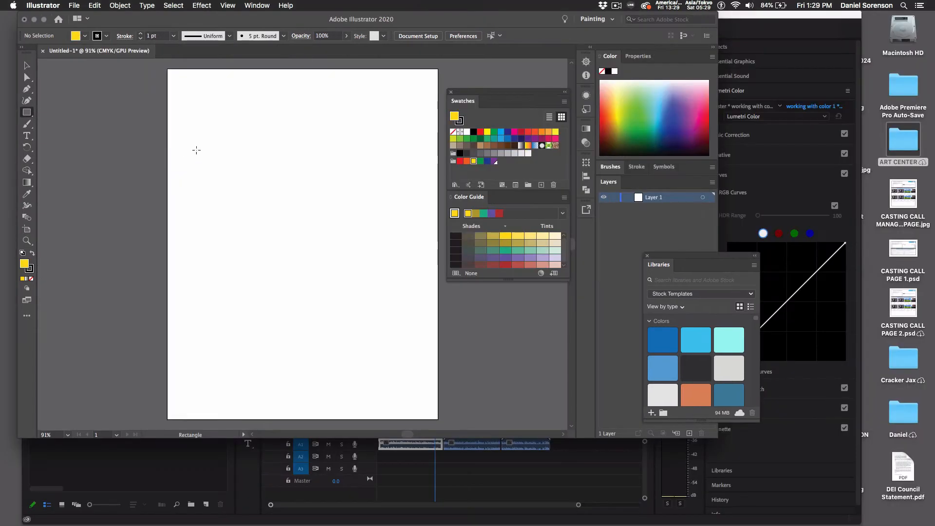
# Draw six yellow rectangles, three wide ones down the artboard's left half and three tall ones down its right half
pyautogui.moveTo(199, 149)
pyautogui.mouseDown()
pyautogui.moveTo(202, 177)
pyautogui.moveTo(257, 188)
pyautogui.moveTo(267, 230)
pyautogui.mouseUp()
pyautogui.moveTo(188, 248); pyautogui.dragTo(243, 275)
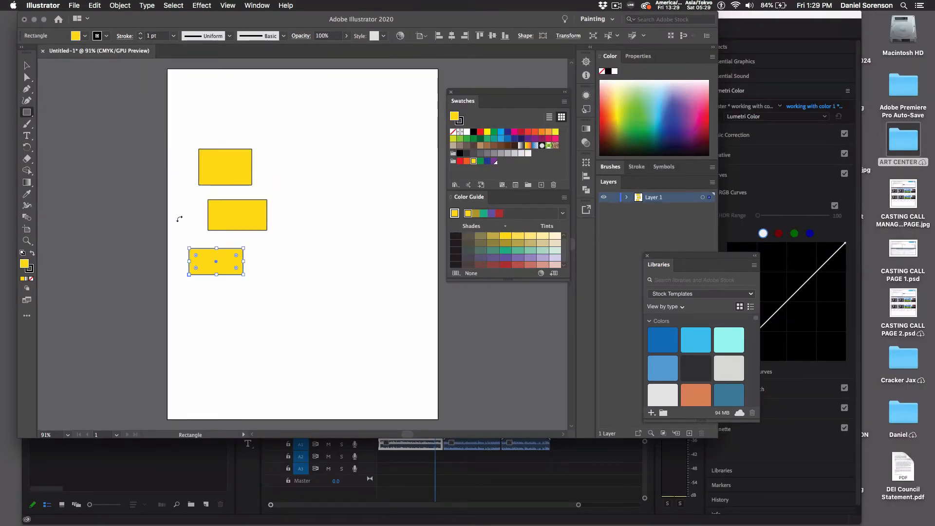
pyautogui.keyDown('super'); pyautogui.click(227, 319); pyautogui.keyUp('super')
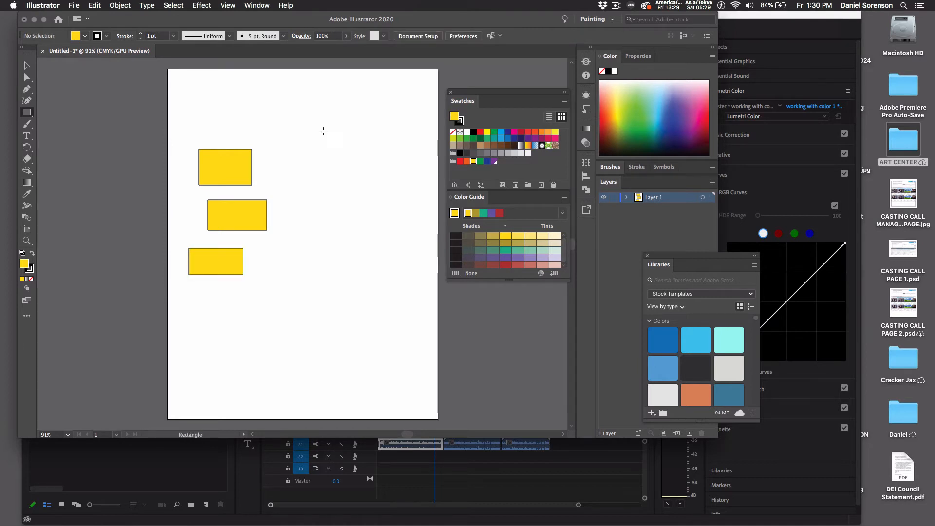
pyautogui.moveTo(326, 130)
pyautogui.mouseDown()
pyautogui.moveTo(327, 170)
pyautogui.moveTo(368, 185)
pyautogui.moveTo(374, 249)
pyautogui.mouseUp()
pyautogui.moveTo(325, 269); pyautogui.dragTo(369, 314)
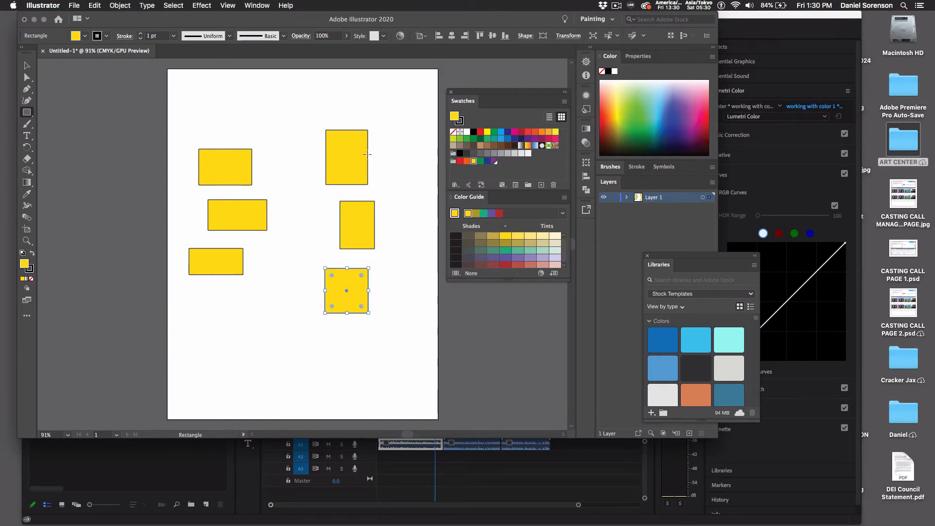
# Fill the three tall rectangles with the global purple swatch and deselect them
pyautogui.moveTo(331, 224); pyautogui.dragTo(397, 265)
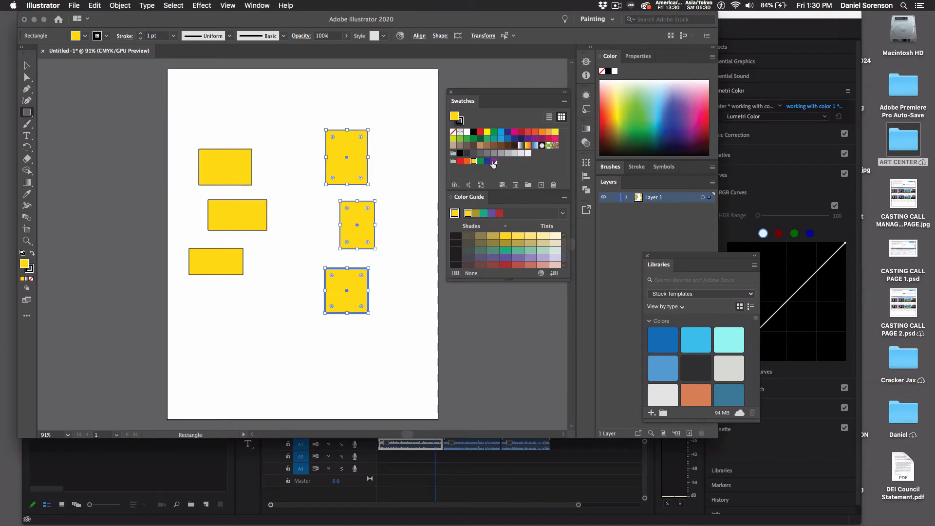
pyautogui.click(494, 161)
pyautogui.keyDown('super'); pyautogui.click(413, 210); pyautogui.keyUp('super')
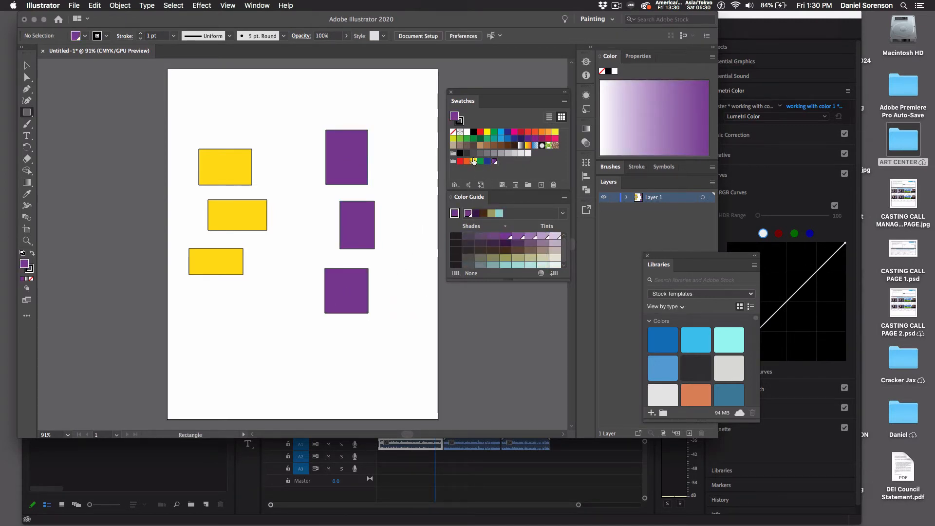
# Change the non-global yellow swatch to orange by setting its magenta to 64%
pyautogui.doubleClick(474, 162)
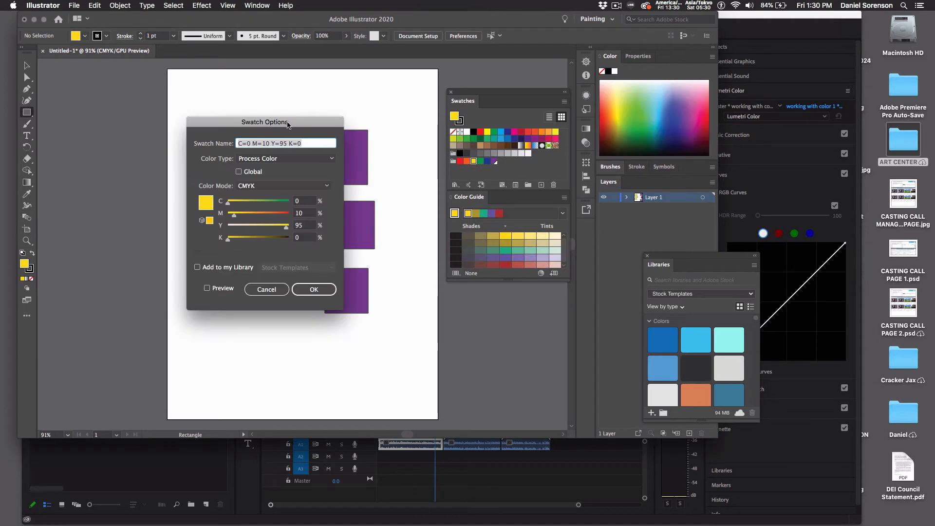
pyautogui.moveTo(290, 125); pyautogui.dragTo(464, 109)
pyautogui.moveTo(410, 198); pyautogui.dragTo(442, 198)
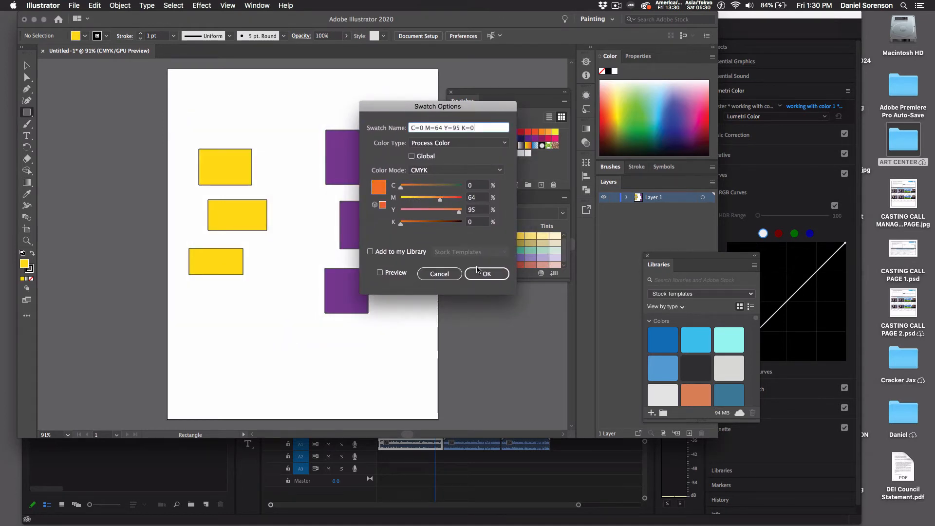
pyautogui.click(484, 273)
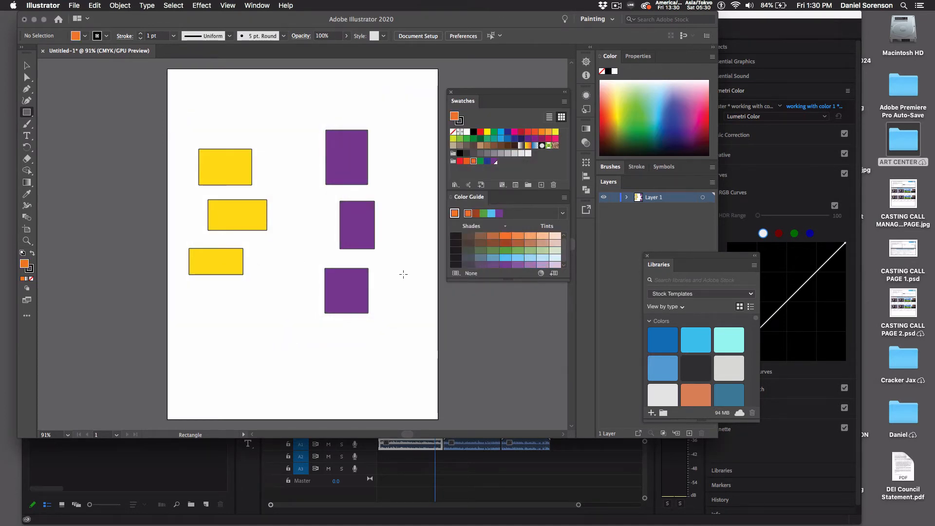
# Shift the global purple swatch toward blue by setting its cyan to 89%
pyautogui.click(494, 162)
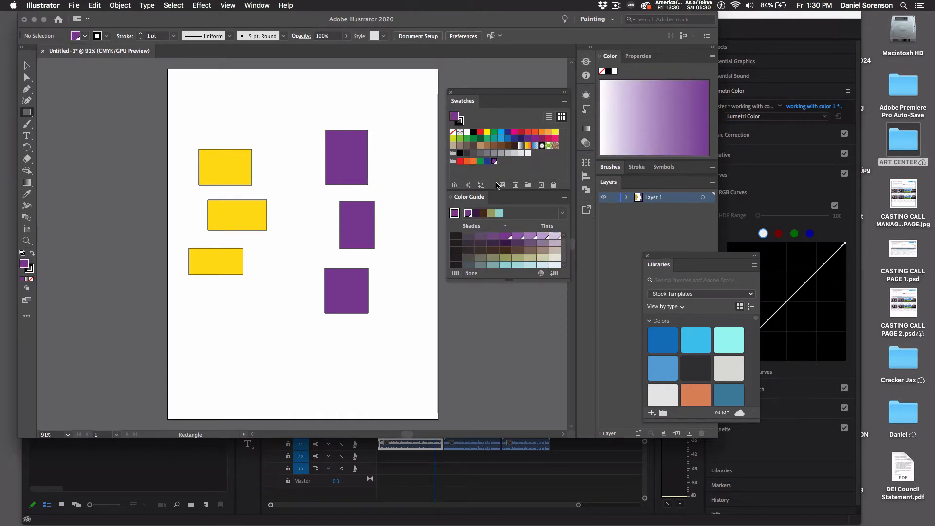
pyautogui.doubleClick(494, 162)
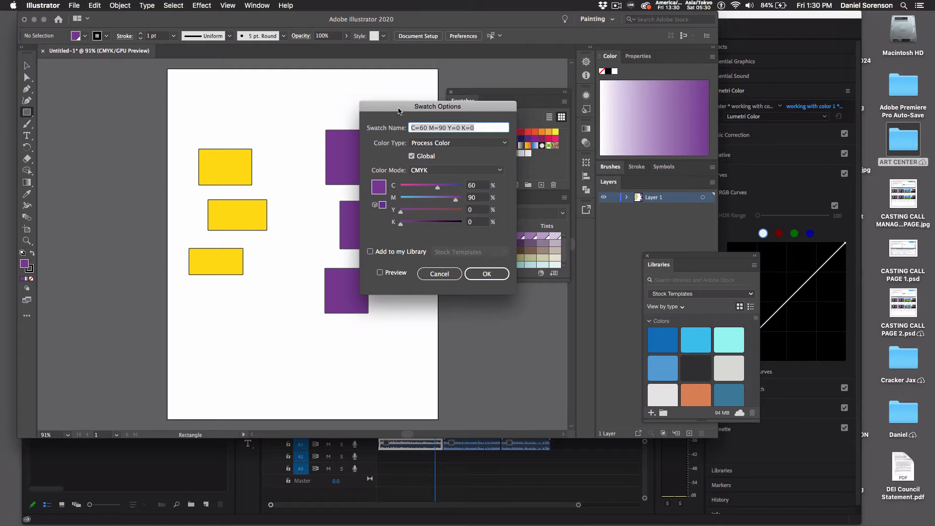
pyautogui.moveTo(398, 111); pyautogui.dragTo(442, 110)
pyautogui.moveTo(481, 186); pyautogui.dragTo(499, 186)
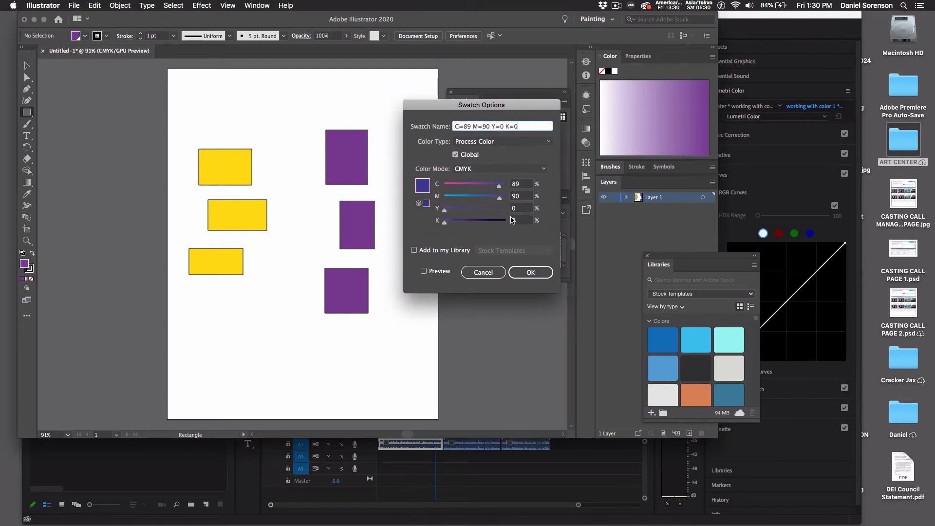
pyautogui.click(520, 273)
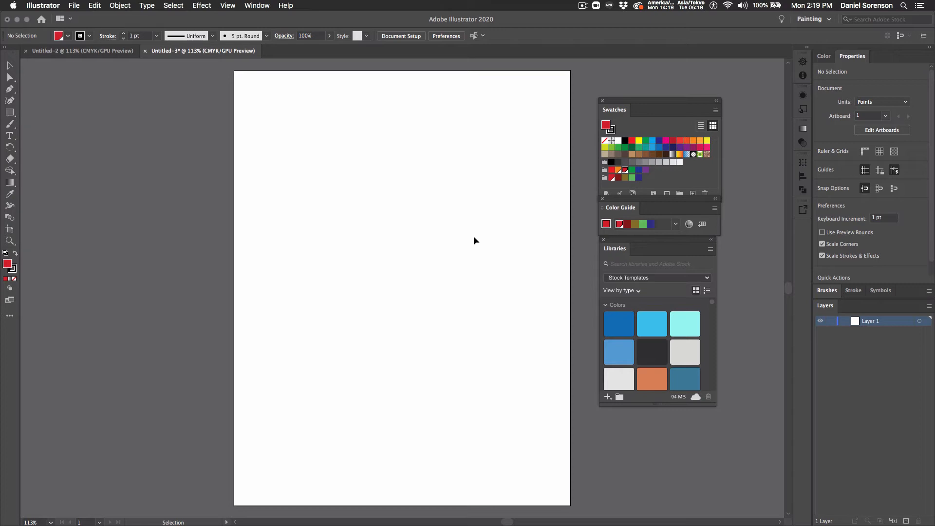
# Expand the Color Guide, float it as a separate panel and enlarge it
pyautogui.doubleClick(623, 211)
pyautogui.doubleClick(623, 210)
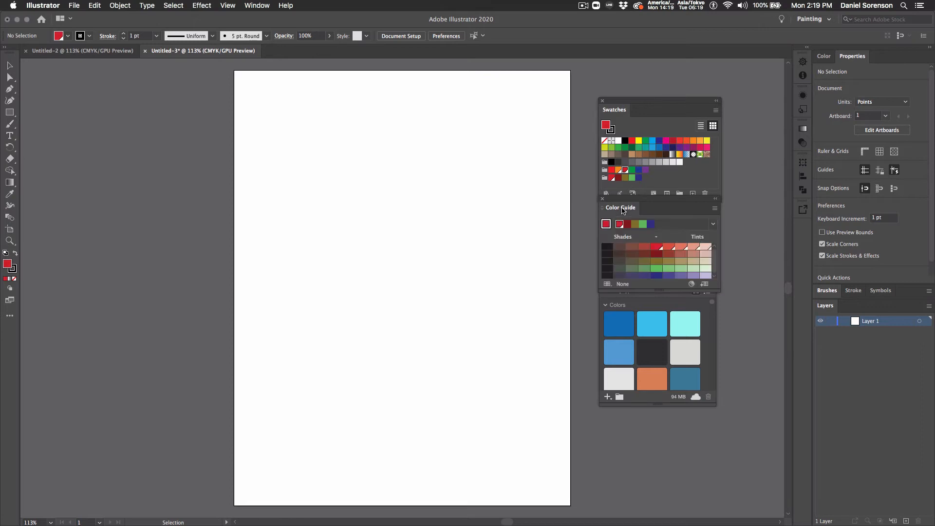
pyautogui.moveTo(624, 210); pyautogui.dragTo(513, 144)
pyautogui.moveTo(611, 236); pyautogui.dragTo(625, 304)
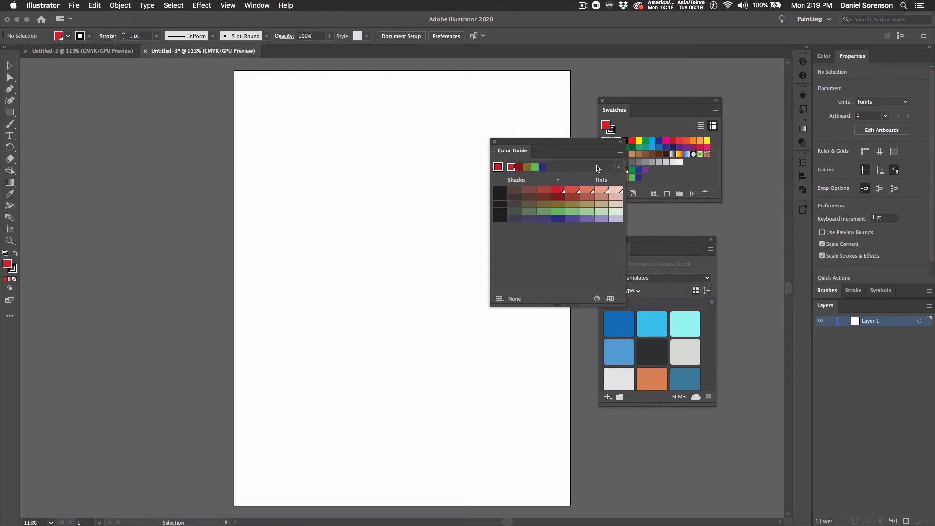
# Apply the Complementary 2 harmony rule to the red base color and save the colors as a swatch group
pyautogui.click(619, 168)
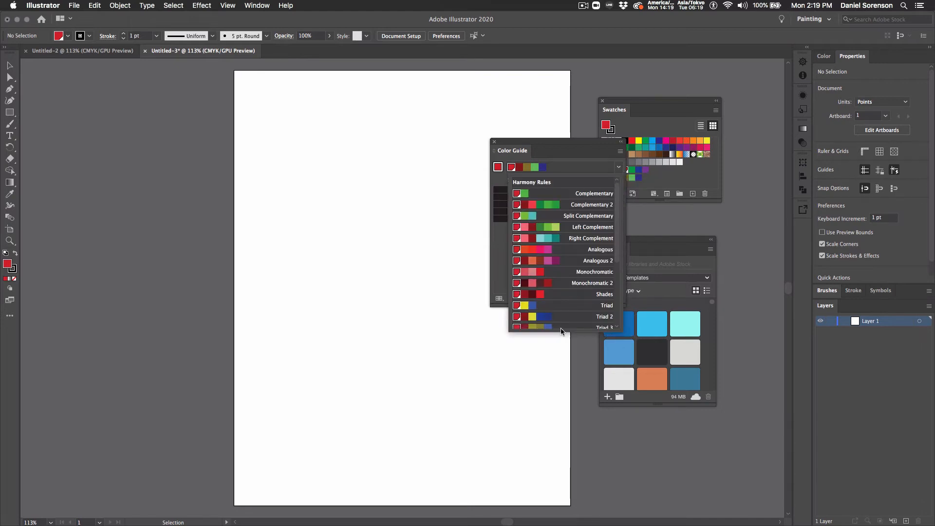
pyautogui.click(564, 205)
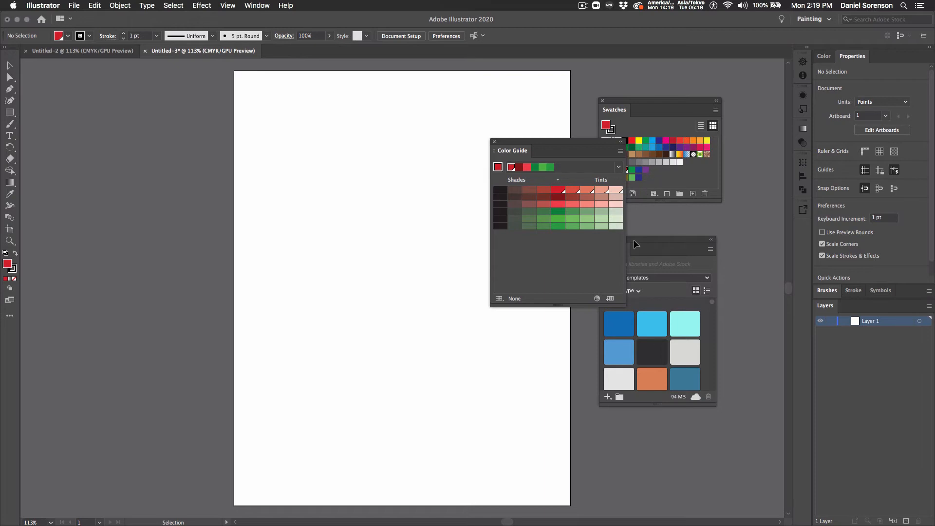
pyautogui.click(609, 298)
# Move the Color Guide clear of the Swatches panel and save a Right Complement harmony of the red as a swatch group
pyautogui.moveTo(604, 147); pyautogui.dragTo(562, 144)
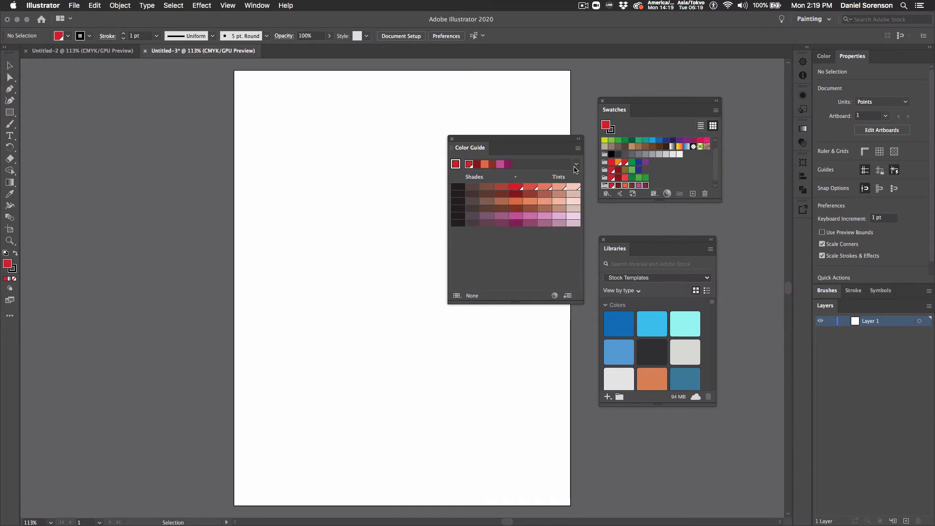
pyautogui.click(576, 165)
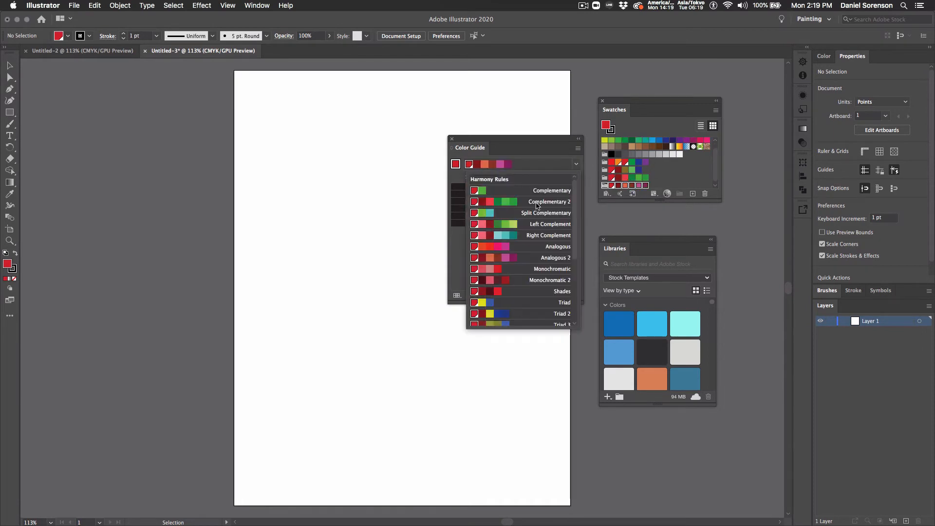
pyautogui.click(526, 235)
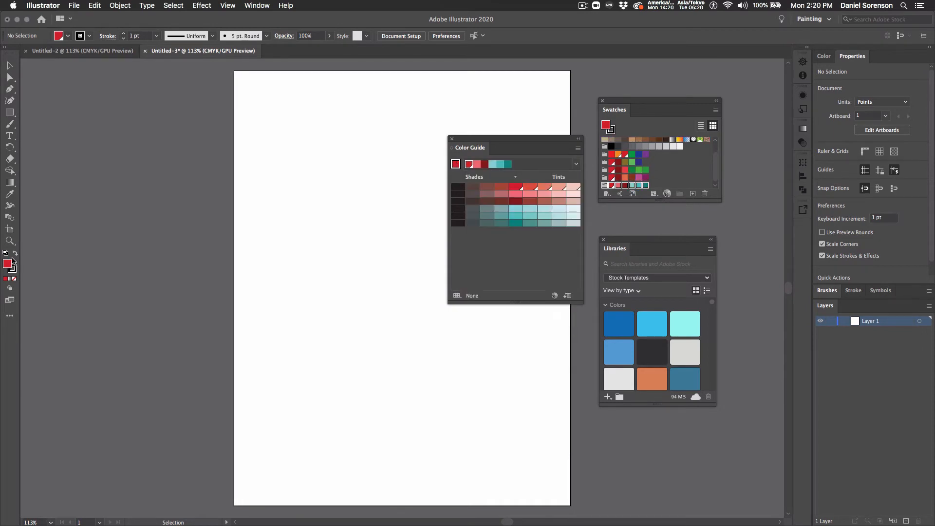
# Change the base color to gold d6ab22 and save its matching harmony as a swatch group
pyautogui.doubleClick(456, 164)
pyautogui.moveTo(606, 221); pyautogui.dragTo(607, 223)
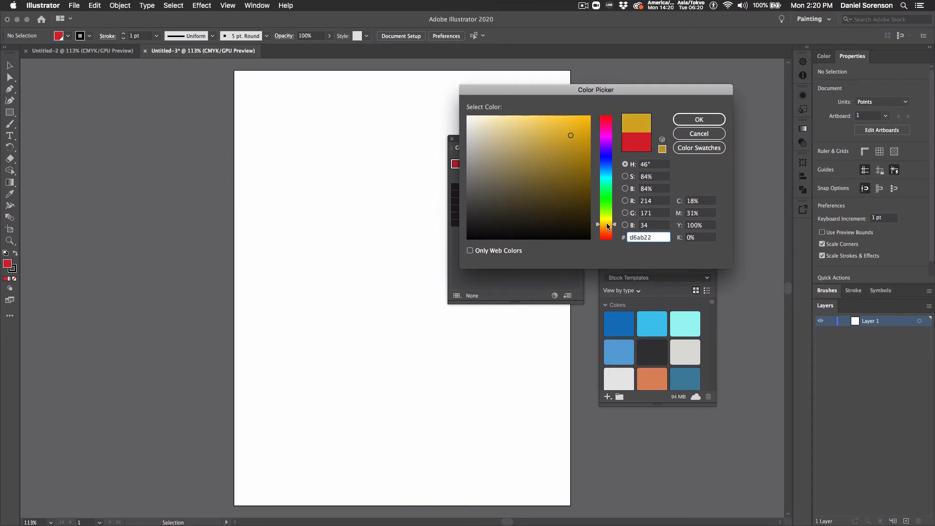
pyautogui.press('Return')
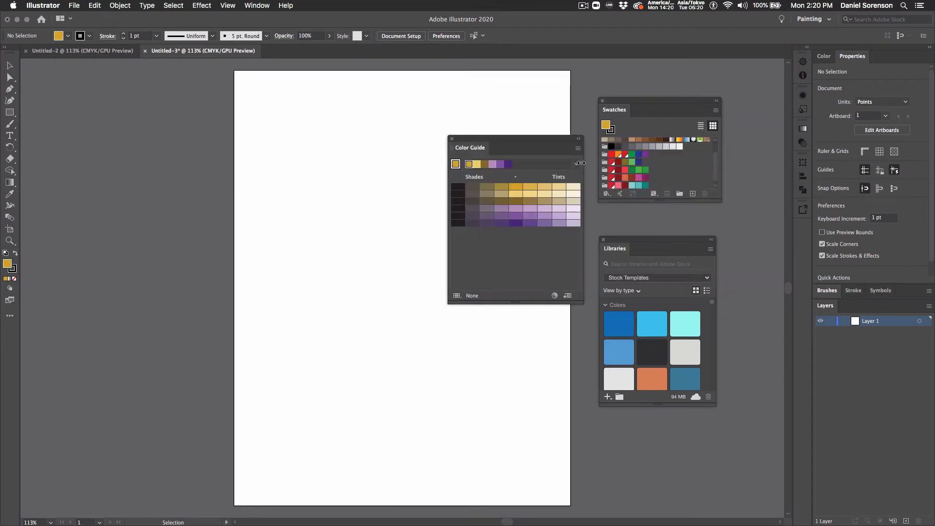
pyautogui.click(568, 296)
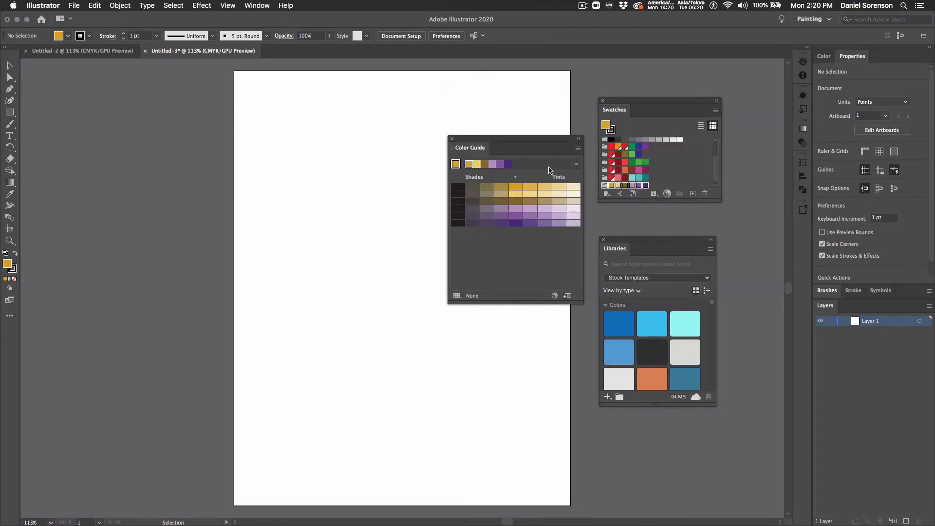
# Switch the gold base to a harmony with teal and magenta, pick several of its variations and save a color group to Swatches
pyautogui.click(576, 164)
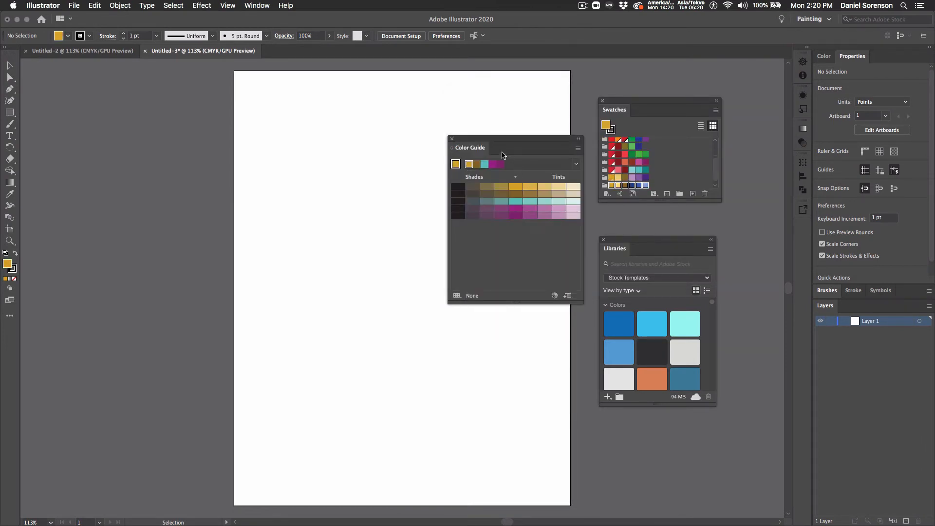
pyautogui.keyDown('super'); pyautogui.click(514, 206); pyautogui.keyUp('super')
pyautogui.keyDown('super'); pyautogui.click(516, 186); pyautogui.keyUp('super')
pyautogui.keyDown('shift'); pyautogui.click(530, 203); pyautogui.keyUp('shift')
pyautogui.keyDown('shift'); pyautogui.click(546, 208); pyautogui.keyUp('shift')
pyautogui.click(568, 295)
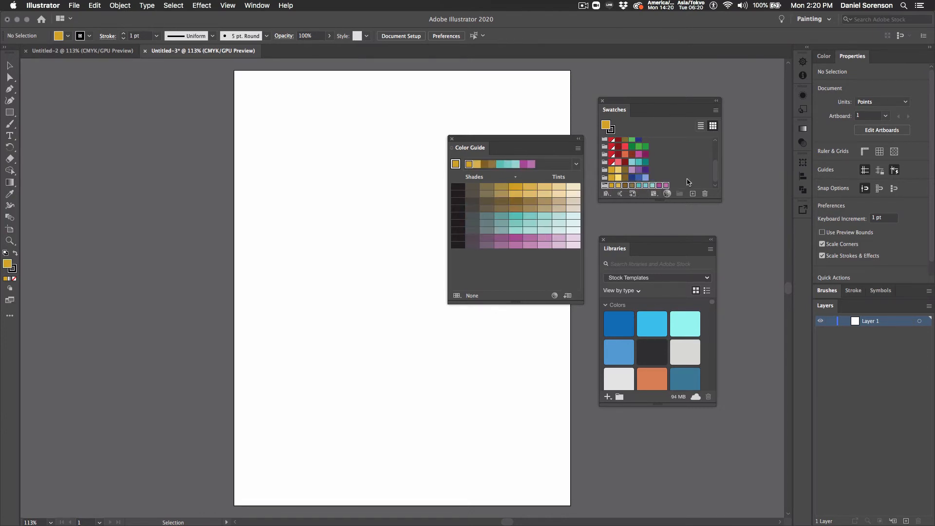
# Build a green Split Complementary harmony with base H 129.6°, S 50.74%, B 83.53% in Edit Colors and save it as a swatch group
pyautogui.click(555, 296)
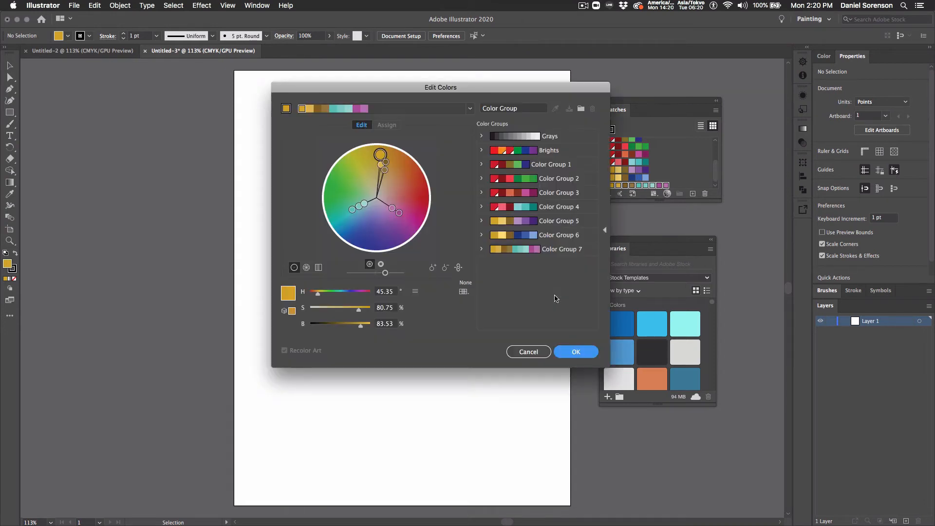
pyautogui.moveTo(380, 155)
pyautogui.mouseDown()
pyautogui.moveTo(414, 188)
pyautogui.moveTo(412, 178)
pyautogui.moveTo(383, 168)
pyautogui.moveTo(393, 166)
pyautogui.moveTo(389, 152)
pyautogui.moveTo(407, 216)
pyautogui.moveTo(397, 192)
pyautogui.moveTo(370, 221)
pyautogui.moveTo(340, 196)
pyautogui.mouseUp()
pyautogui.click(470, 108)
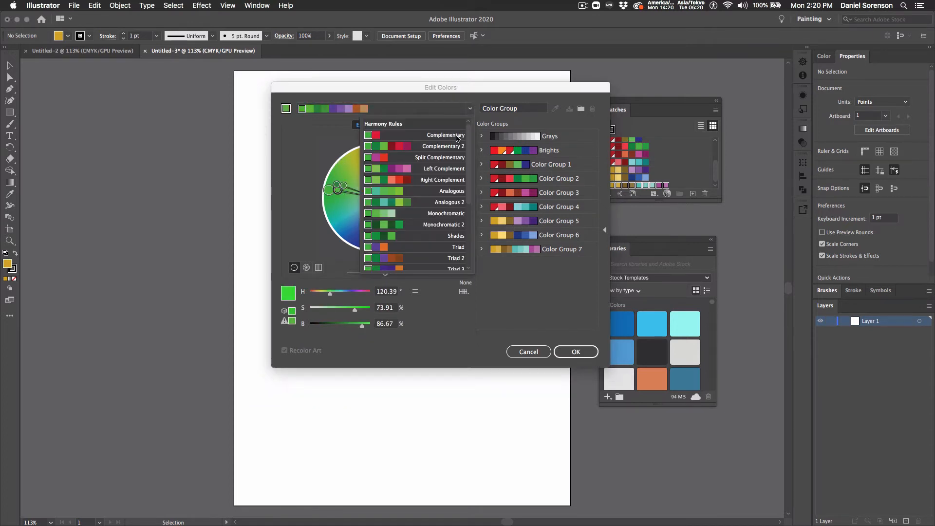
pyautogui.click(450, 161)
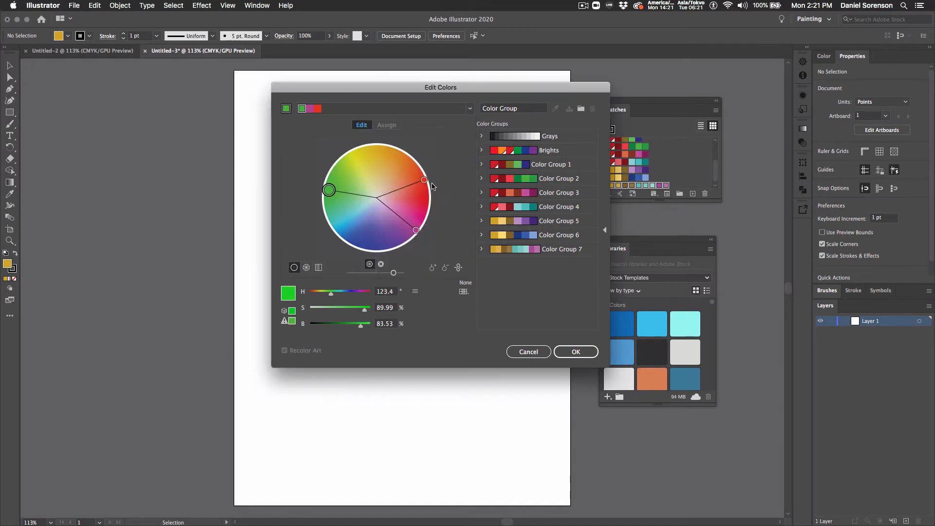
pyautogui.moveTo(432, 186); pyautogui.dragTo(384, 161)
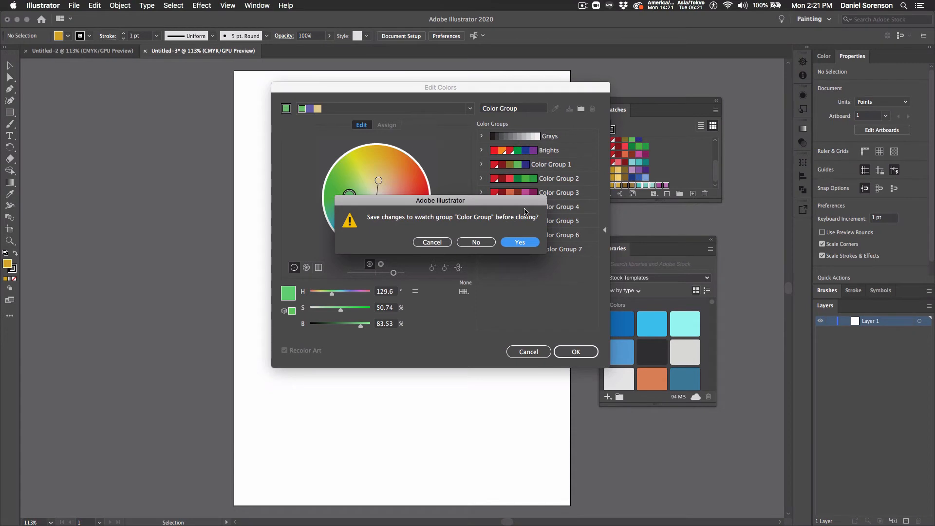
pyautogui.click(517, 244)
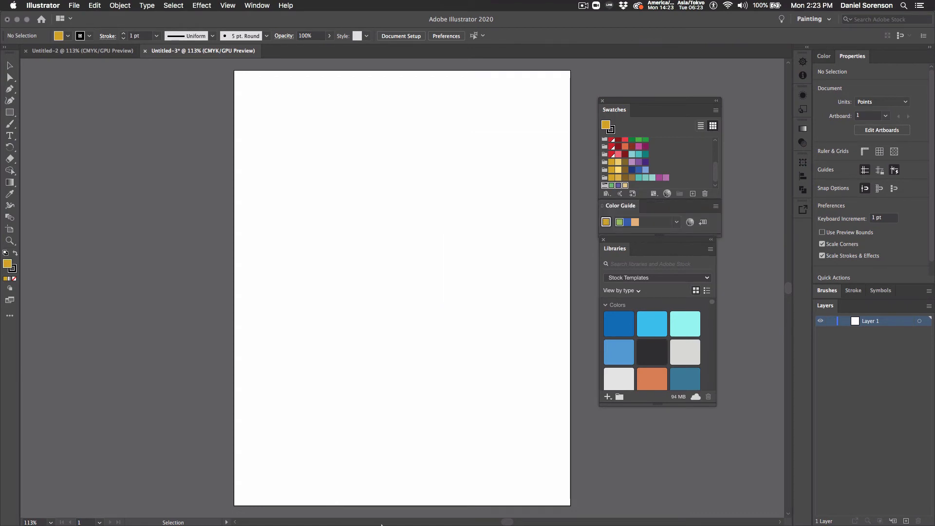
# Switch to the Adobe Color wheel in Chrome, spread the five green-to-yellow theme colors around the wheel and save the theme to Stock Templates
pyautogui.click(494, 519)
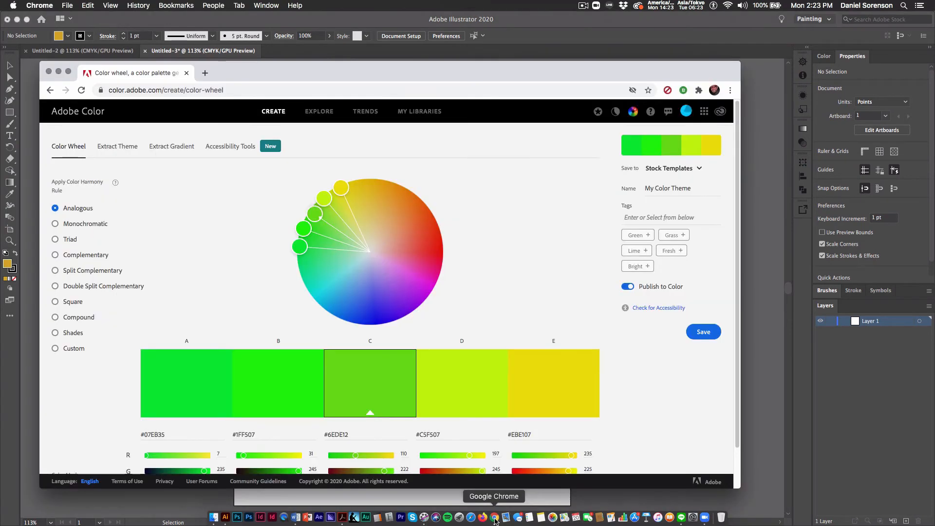
pyautogui.moveTo(333, 63); pyautogui.dragTo(313, 27)
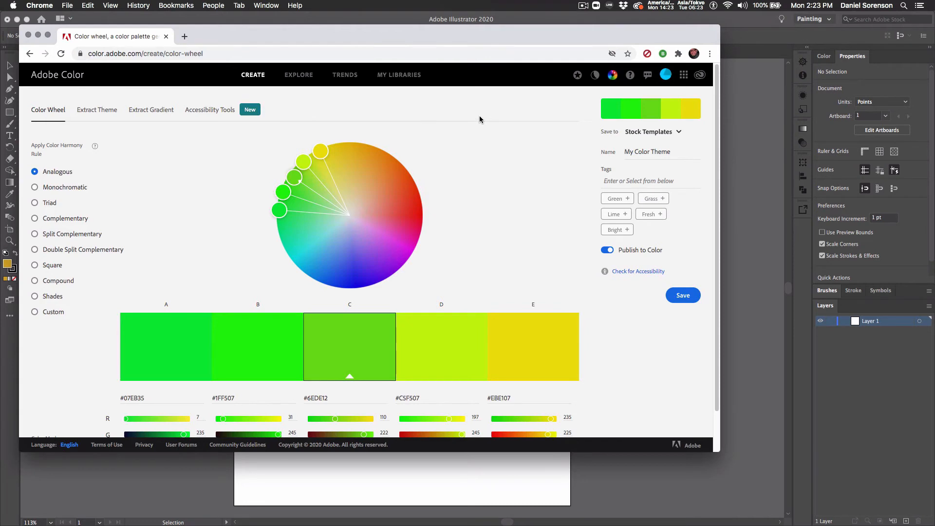
pyautogui.moveTo(606, 40); pyautogui.dragTo(608, 31)
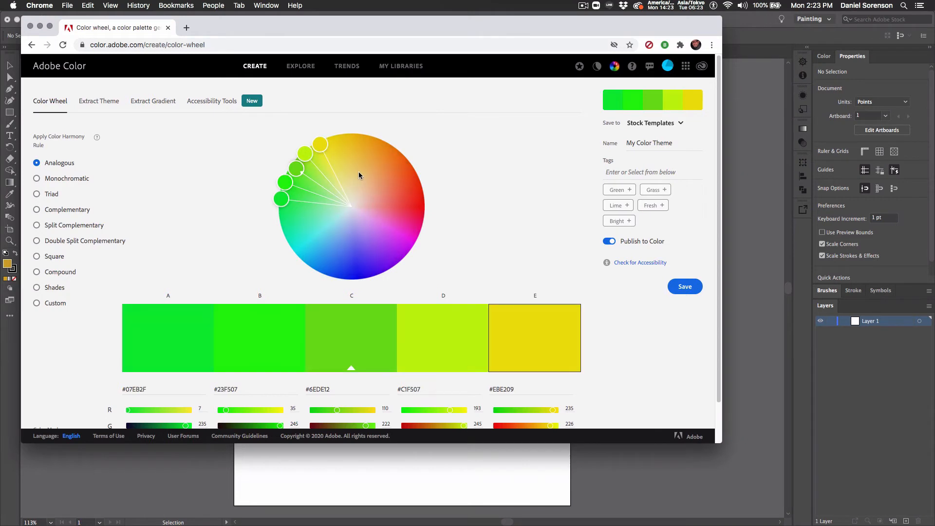
pyautogui.moveTo(322, 142); pyautogui.dragTo(357, 174)
pyautogui.moveTo(296, 170)
pyautogui.mouseDown()
pyautogui.moveTo(327, 193)
pyautogui.moveTo(306, 183)
pyautogui.mouseUp()
pyautogui.moveTo(314, 242); pyautogui.dragTo(357, 253)
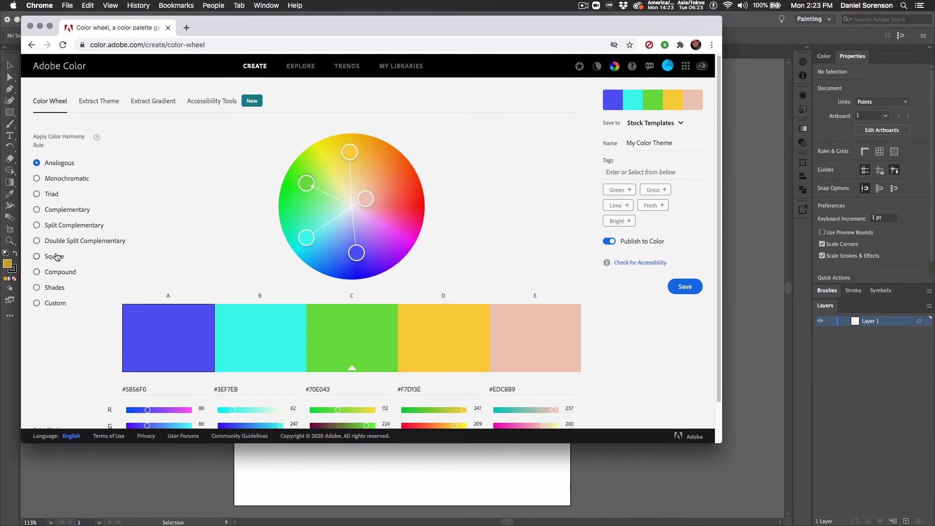
pyautogui.moveTo(356, 252); pyautogui.dragTo(390, 239)
pyautogui.click(682, 287)
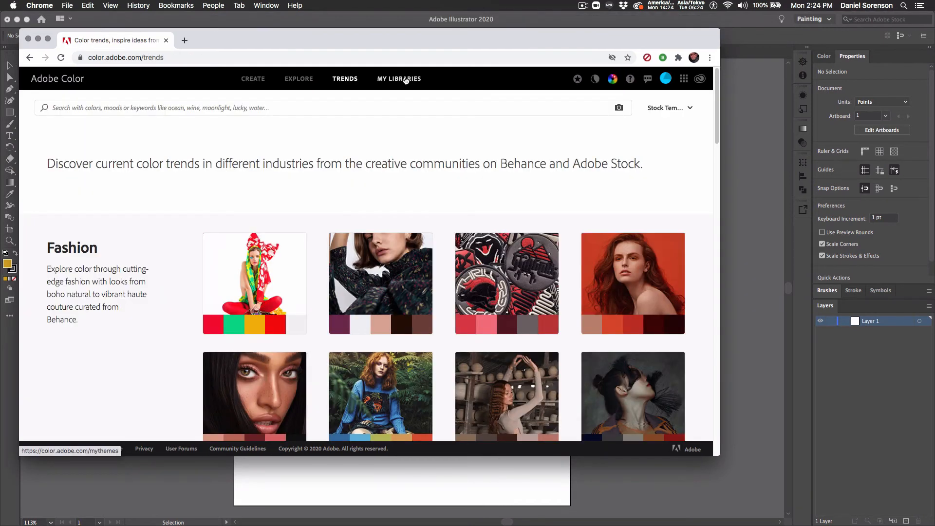
# Open the saved libraries in Adobe Color and expand My Library to view its themes
pyautogui.click(405, 79)
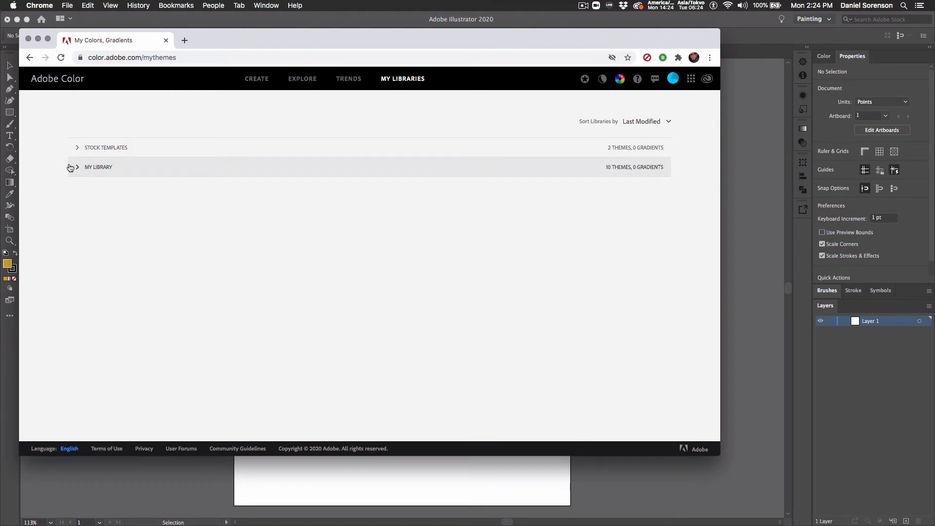
pyautogui.click(99, 168)
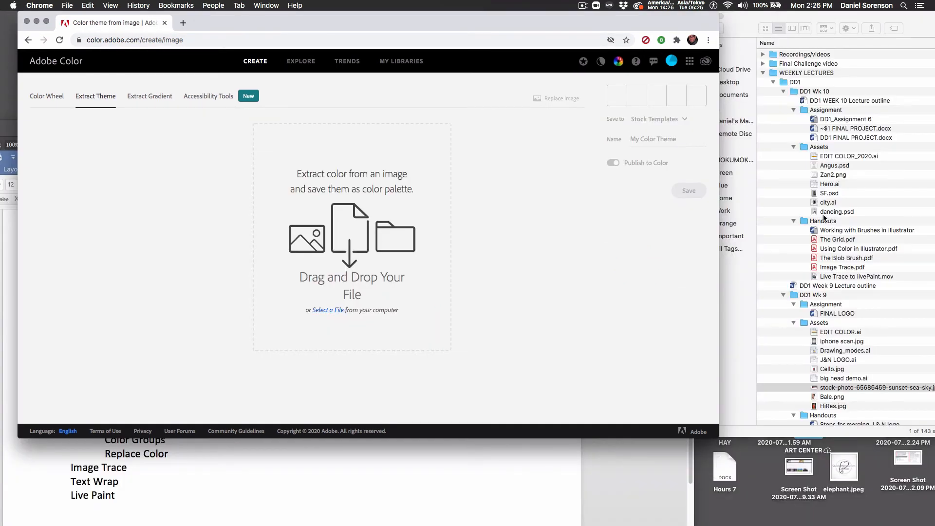
# Extract a color theme from the sunset-sea-sky stock photo and reposition the sampling points on the image
pyautogui.moveTo(815, 389); pyautogui.dragTo(334, 263)
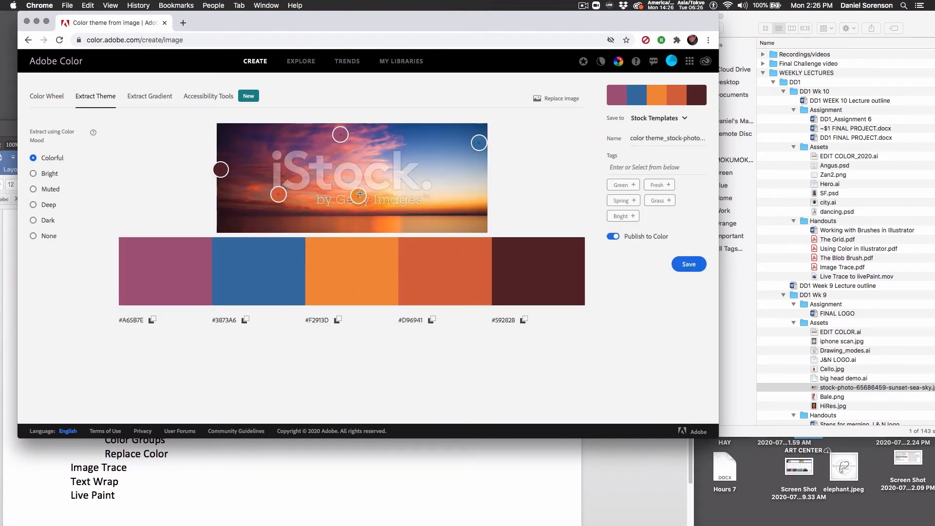
pyautogui.moveTo(358, 196); pyautogui.dragTo(343, 204)
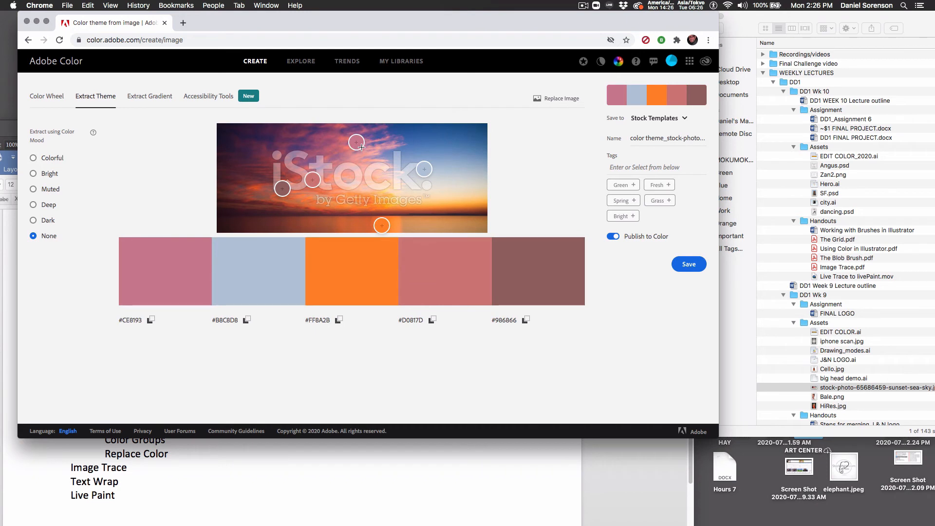
pyautogui.moveTo(313, 178); pyautogui.dragTo(353, 188)
pyautogui.moveTo(424, 170); pyautogui.dragTo(457, 200)
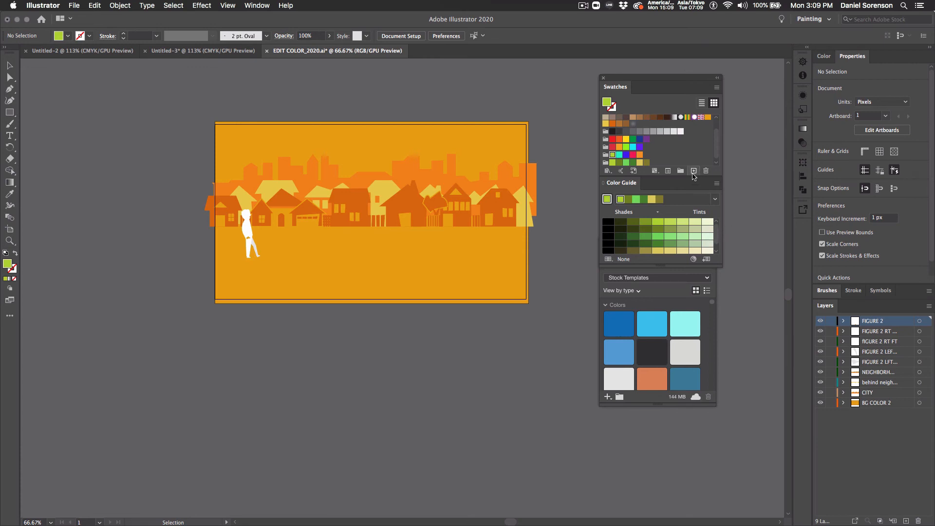
# Select all the cityscape artwork in EDIT COLOR_2020.ai and recolor it with Color Group 2 after trying Color Group 1
pyautogui.moveTo(656, 81); pyautogui.dragTo(655, 69)
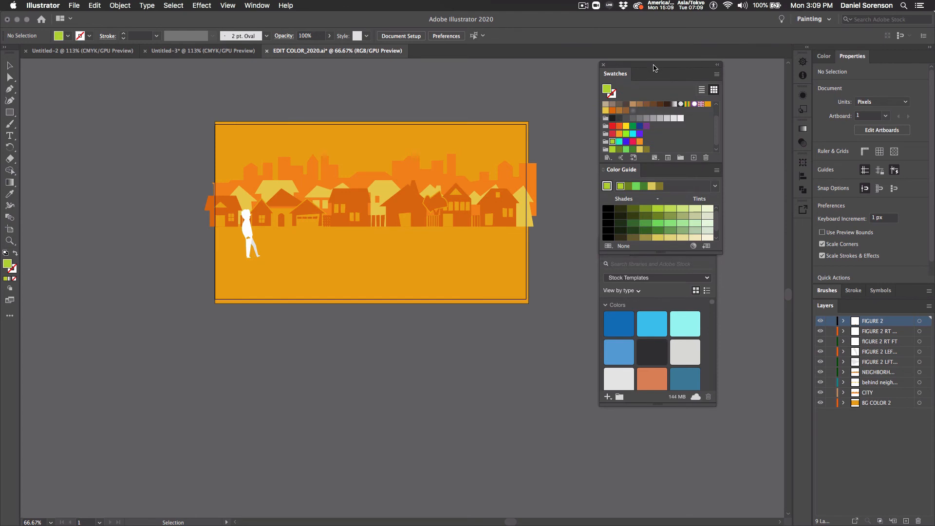
pyautogui.press('super+a')
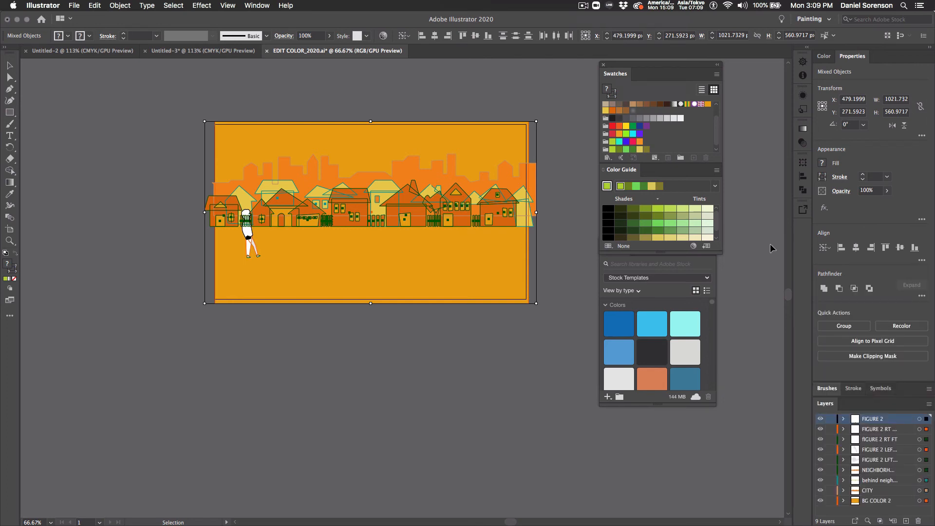
pyautogui.click(907, 328)
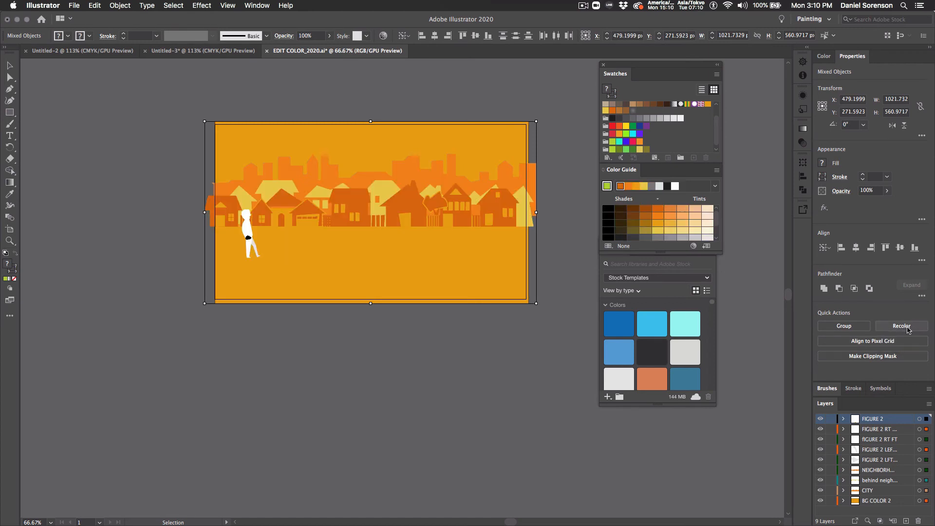
pyautogui.moveTo(405, 90); pyautogui.dragTo(629, 72)
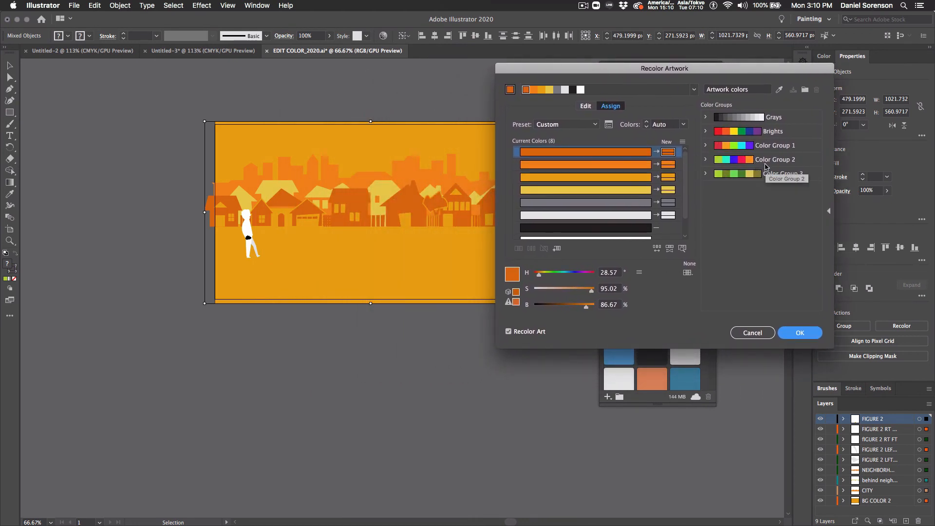
pyautogui.click(797, 147)
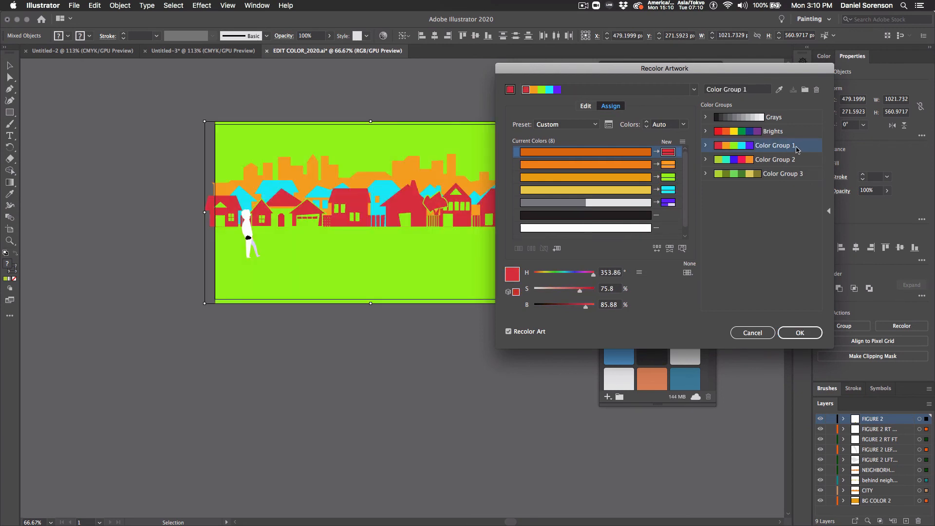
pyautogui.click(781, 160)
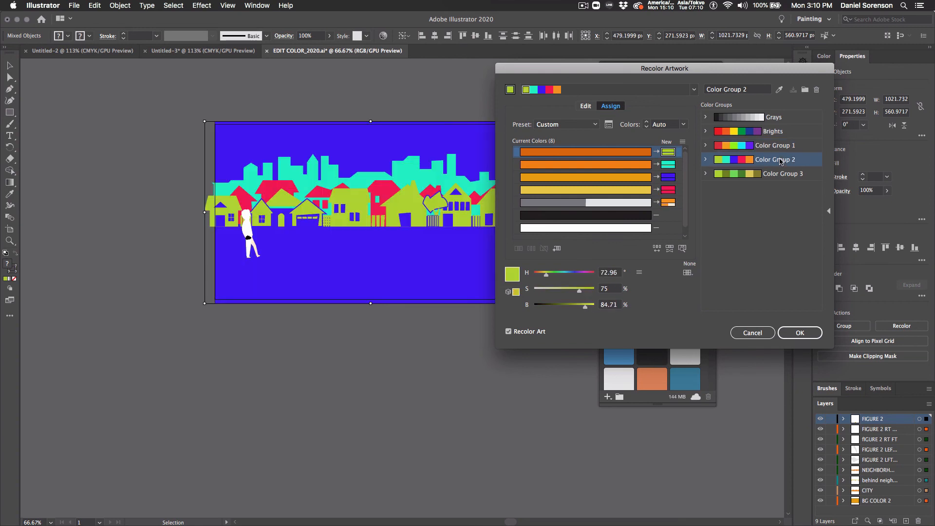
# Randomly shuffle the color order of the recolored artwork several times and randomize its saturation and brightness
pyautogui.click(657, 248)
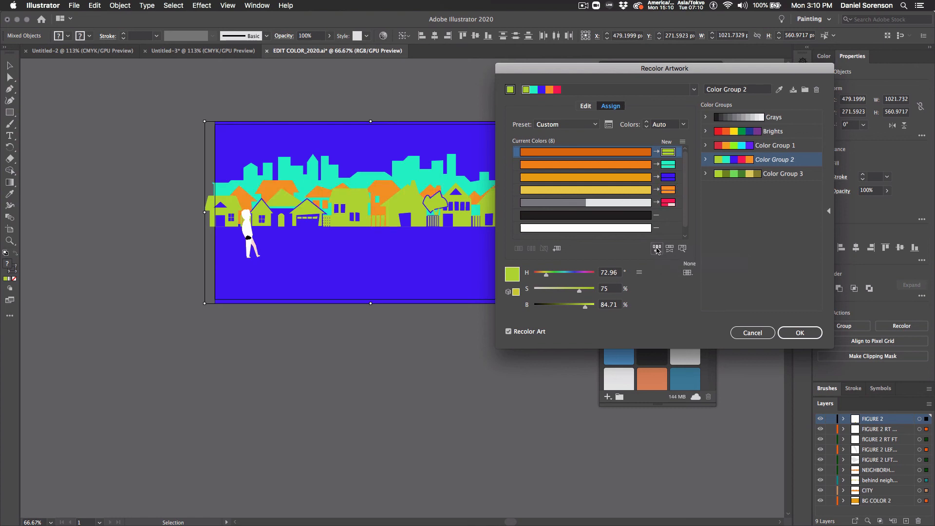
pyautogui.click(657, 249)
pyautogui.click(656, 248)
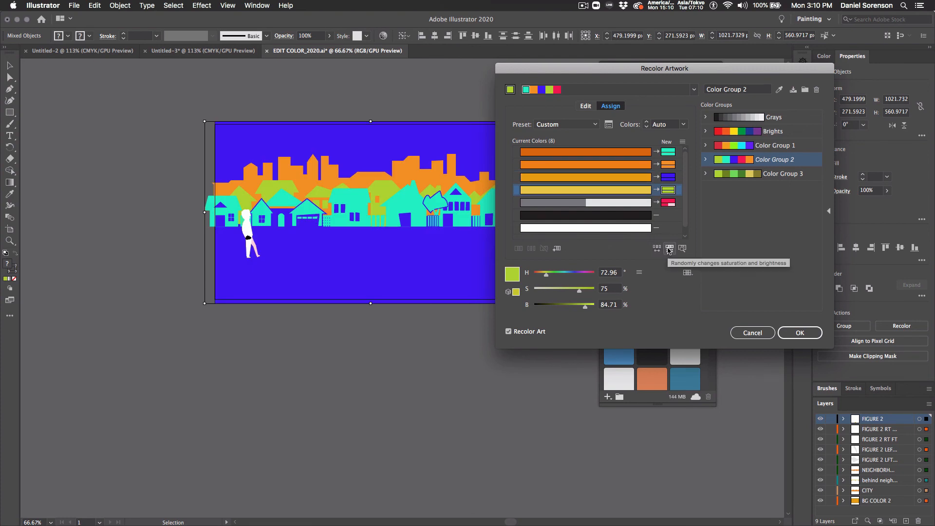
pyautogui.click(669, 249)
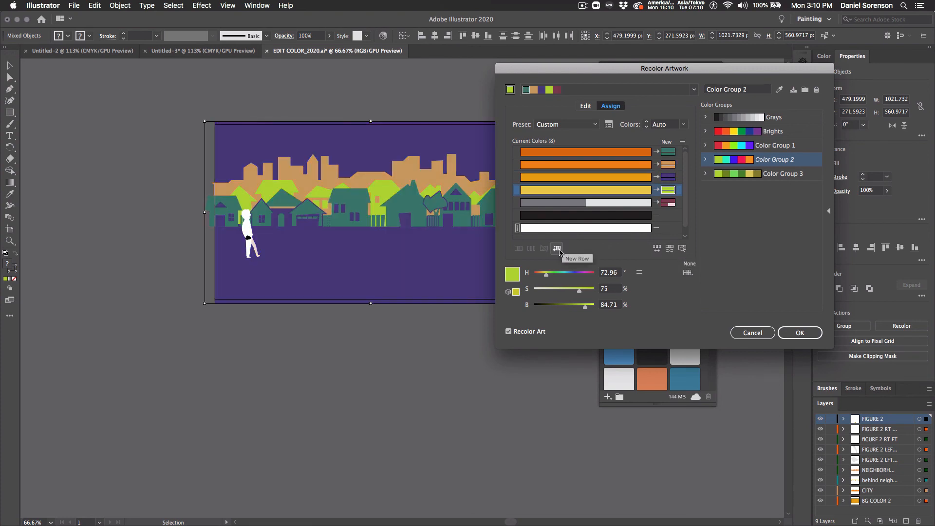
# Change the lime replacement color to orange-red at H 15.57°, S 73.83%, B 83.92% and apply the recolor, saving the changes to Color Group 2
pyautogui.doubleClick(670, 190)
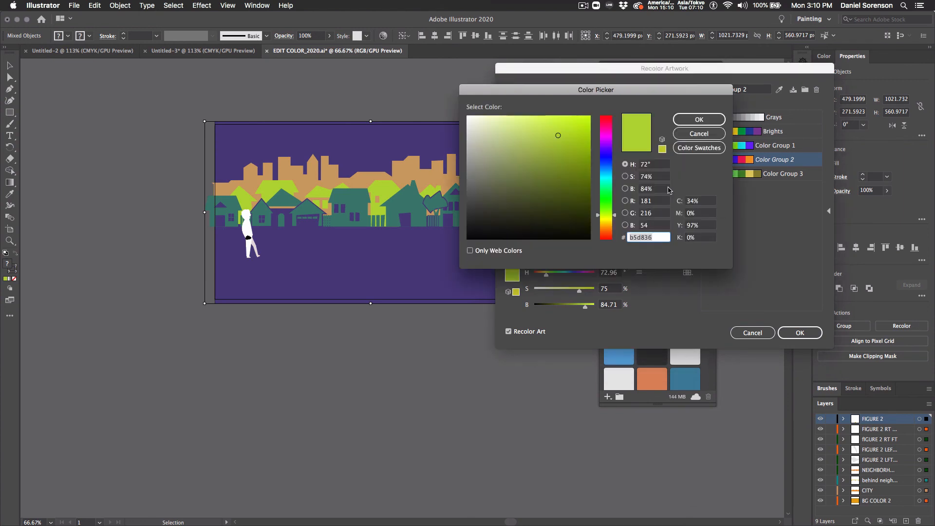
pyautogui.moveTo(603, 234); pyautogui.dragTo(604, 238)
pyautogui.click(694, 122)
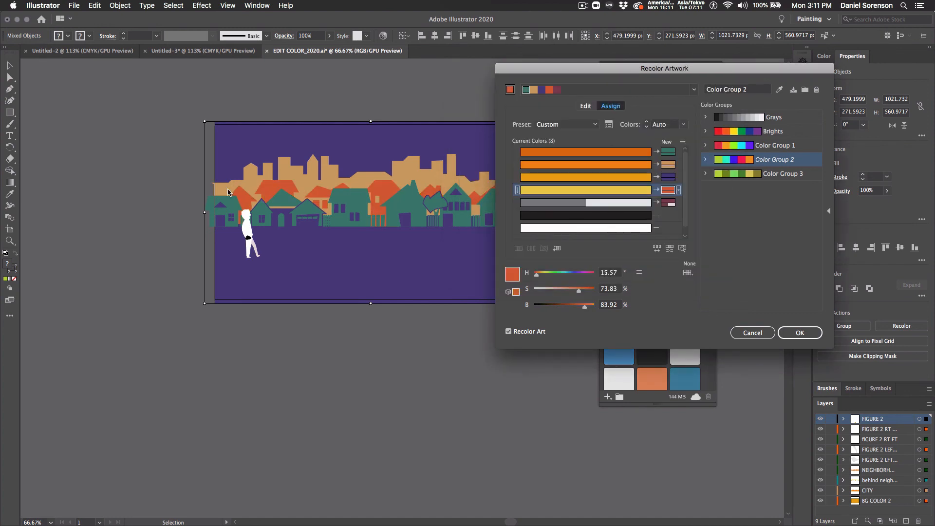
pyautogui.click(792, 333)
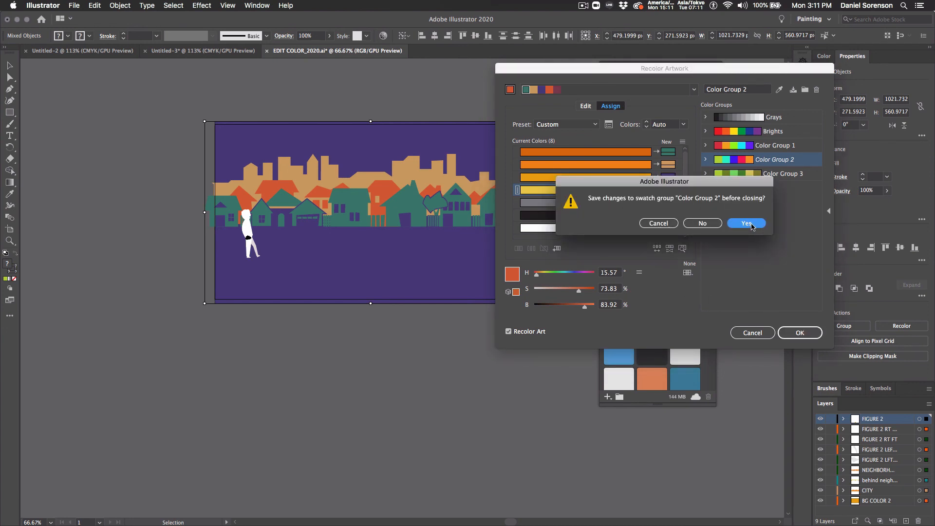
pyautogui.click(748, 223)
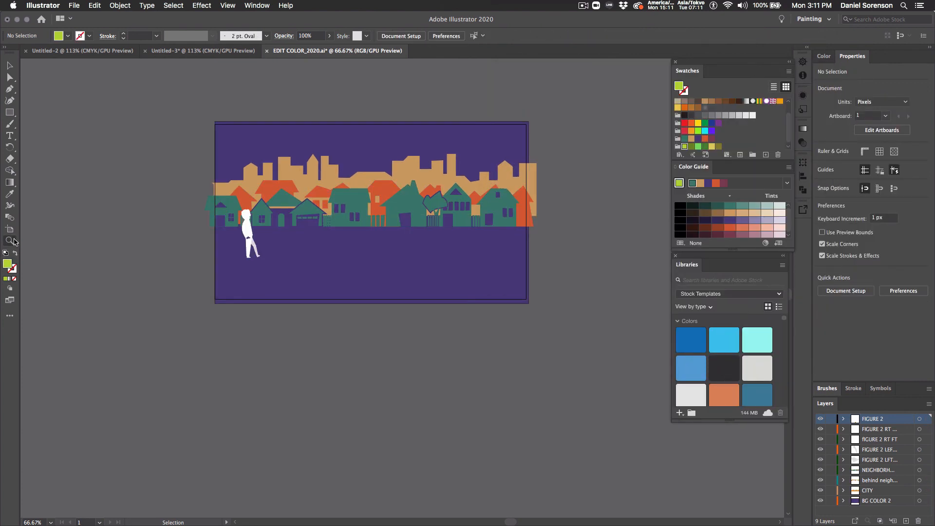
# Add four new artboards to the document for a total of five
pyautogui.click(266, 7)
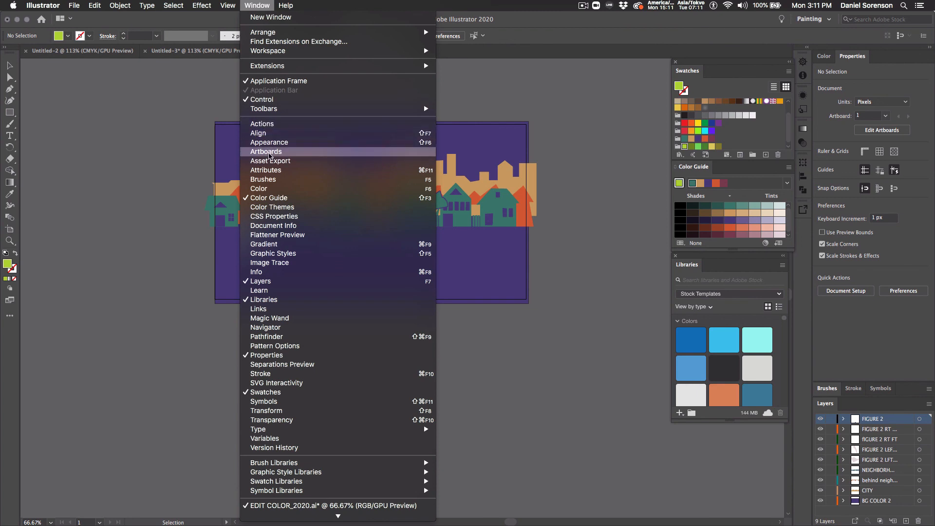
pyautogui.click(267, 152)
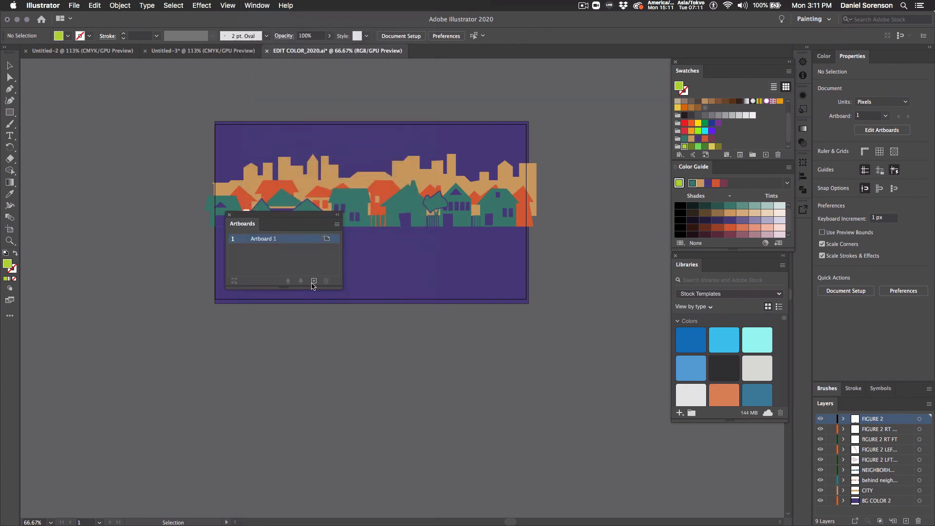
pyautogui.click(314, 281)
pyautogui.click(314, 281)
pyautogui.click(314, 281)
pyautogui.click(314, 281)
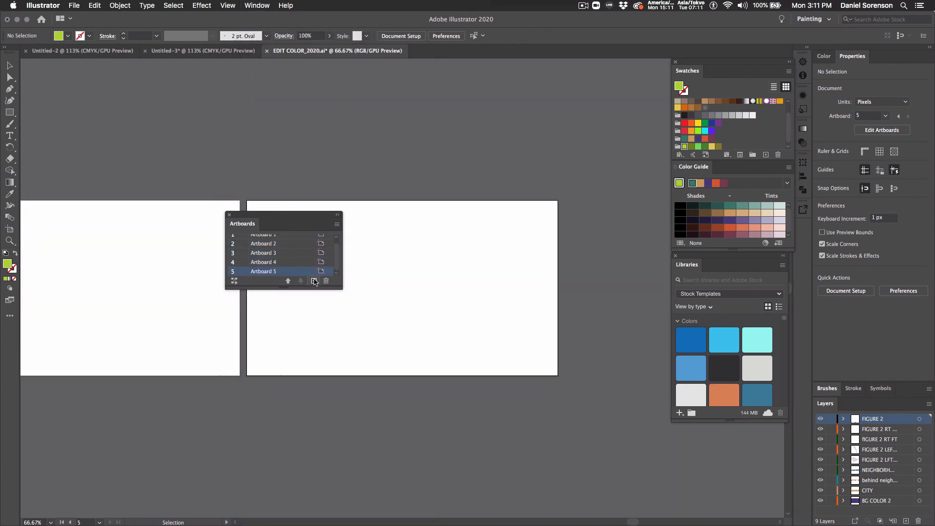
pyautogui.click(229, 215)
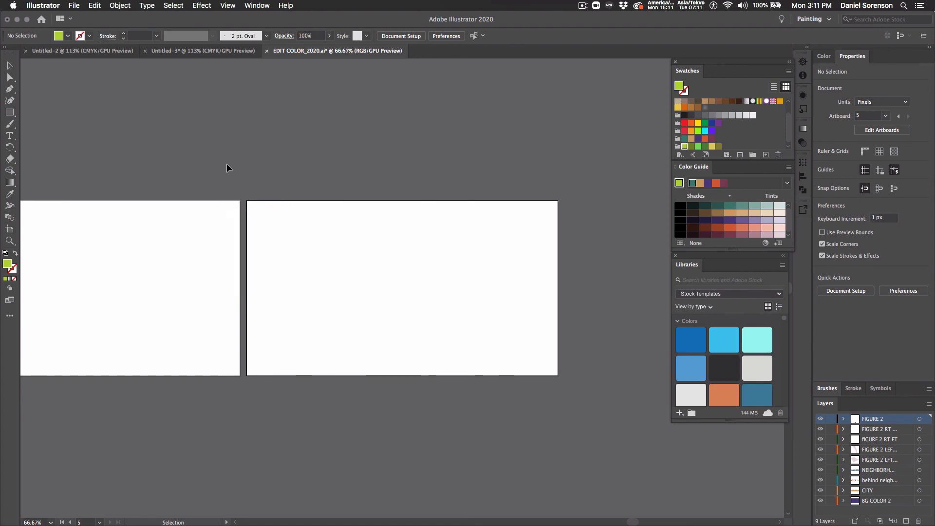
# Duplicate the complete cityscape artwork from the first artboard onto each of the four empty artboards
pyautogui.press('super+minus')
pyautogui.press('super+minus')
pyautogui.press('super+minus')
pyautogui.moveTo(196, 229); pyautogui.dragTo(399, 145)
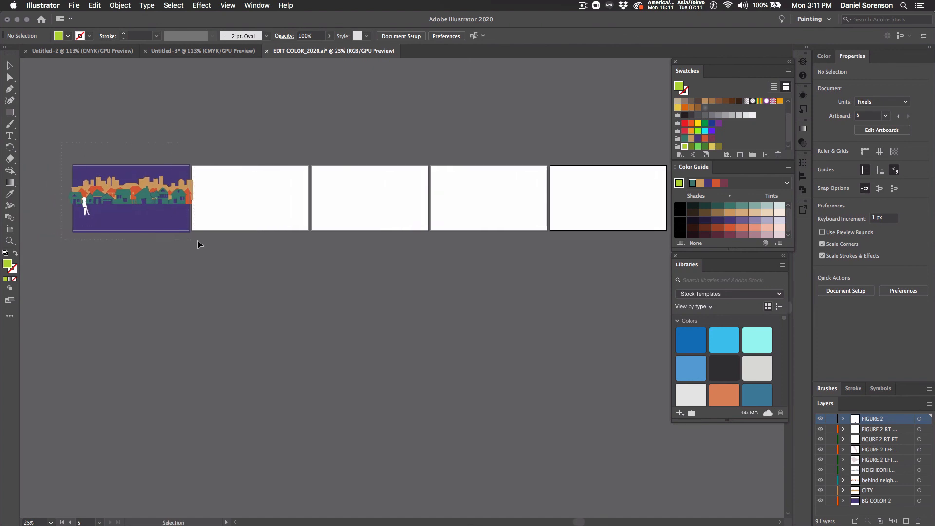
pyautogui.press('super+a')
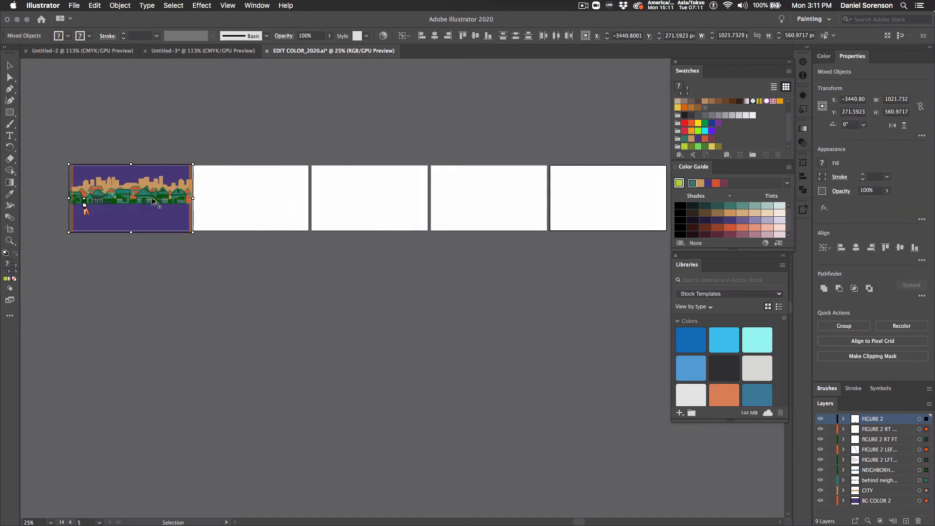
pyautogui.moveTo(152, 199); pyautogui.dragTo(385, 210)
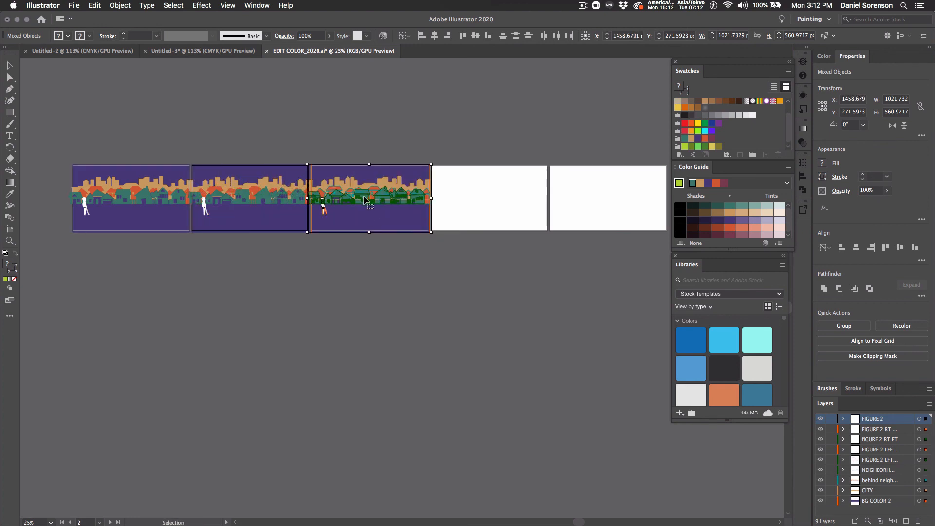
pyautogui.hotkey('ctrl', 'd')
pyautogui.hotkey('ctrl', 'd')
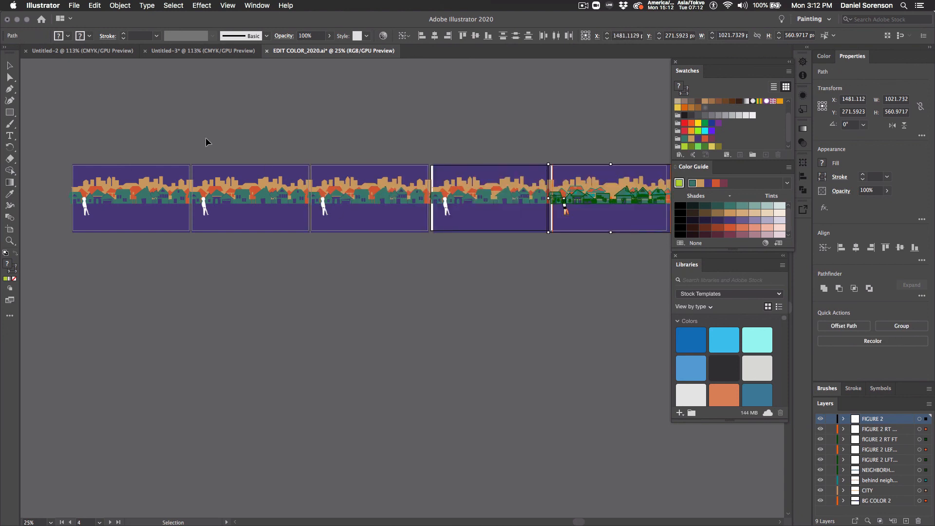
# Recolor the artwork on the second artboard with Color Group 3 and deselect it
pyautogui.moveTo(285, 238); pyautogui.dragTo(293, 239)
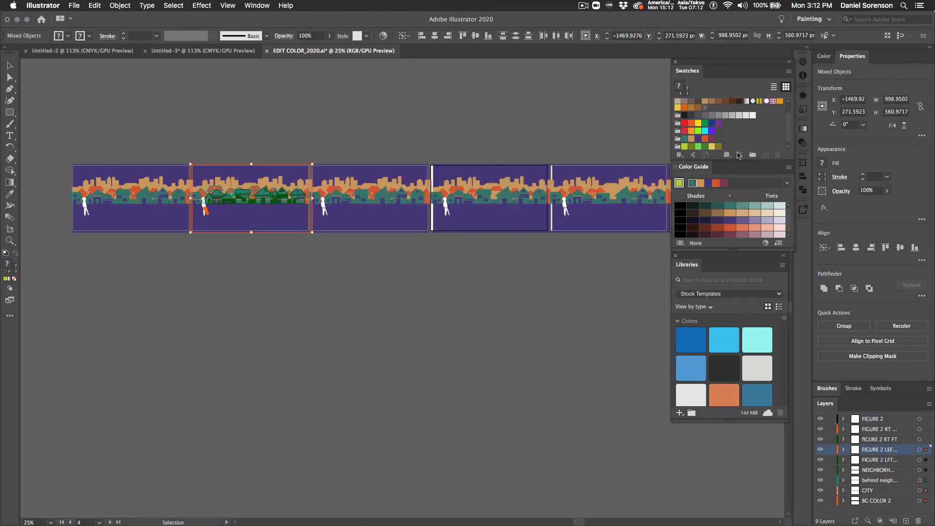
pyautogui.click(897, 320)
pyautogui.click(777, 173)
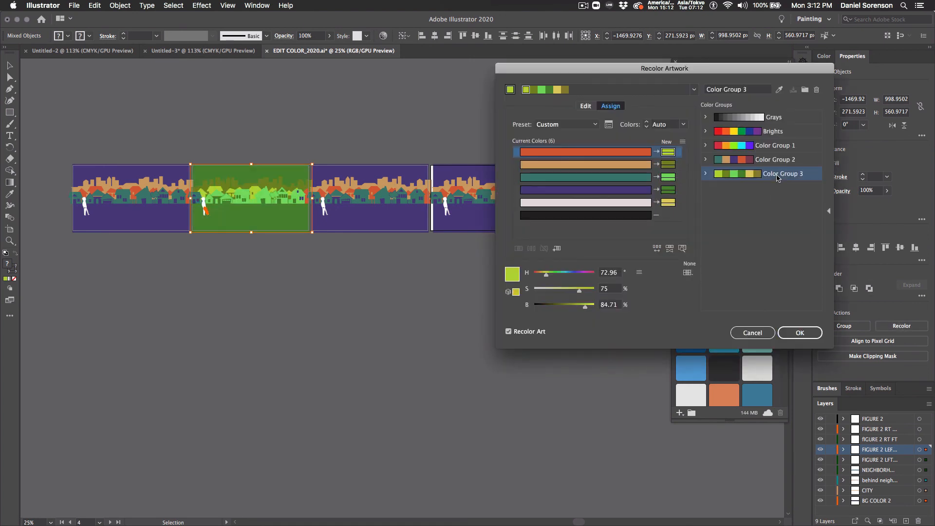
pyautogui.click(788, 336)
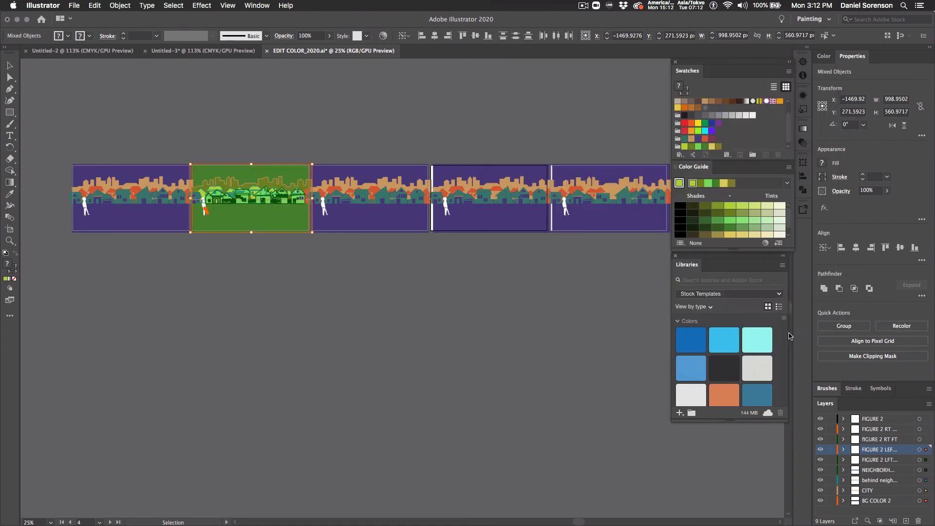
pyautogui.click(362, 139)
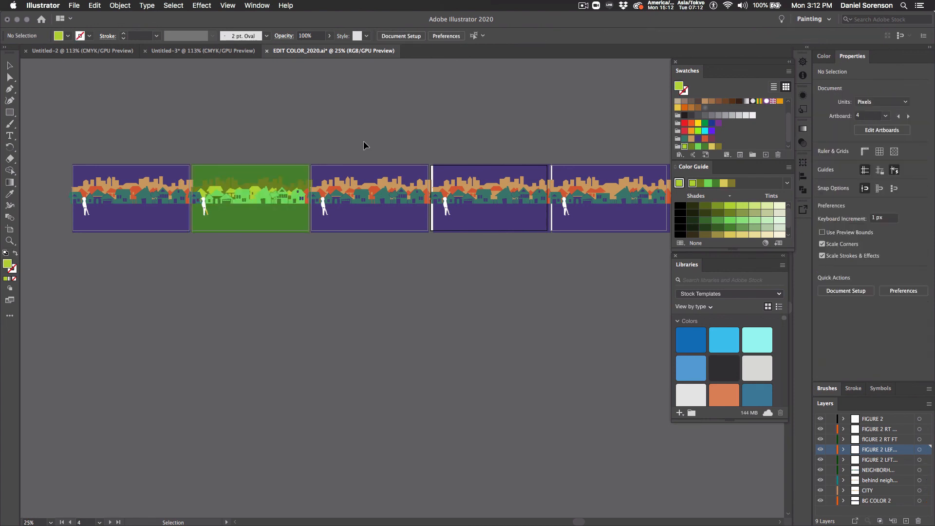